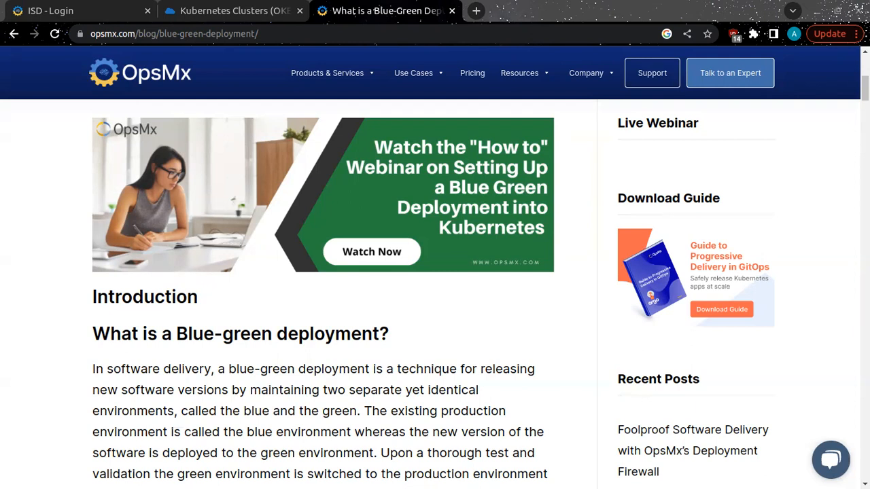
Step: Sign in to the OpsMx ISD site with the saved admin username and password
left_click(68, 10)
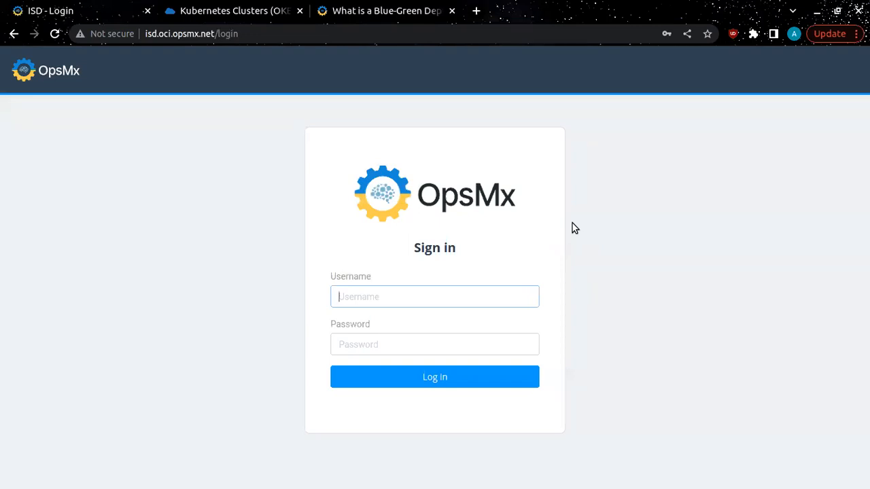
left_click(386, 296)
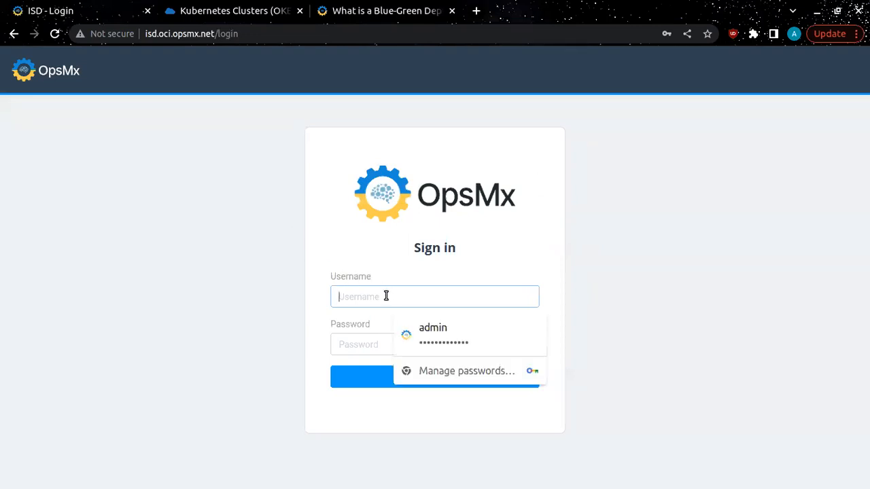
left_click(449, 333)
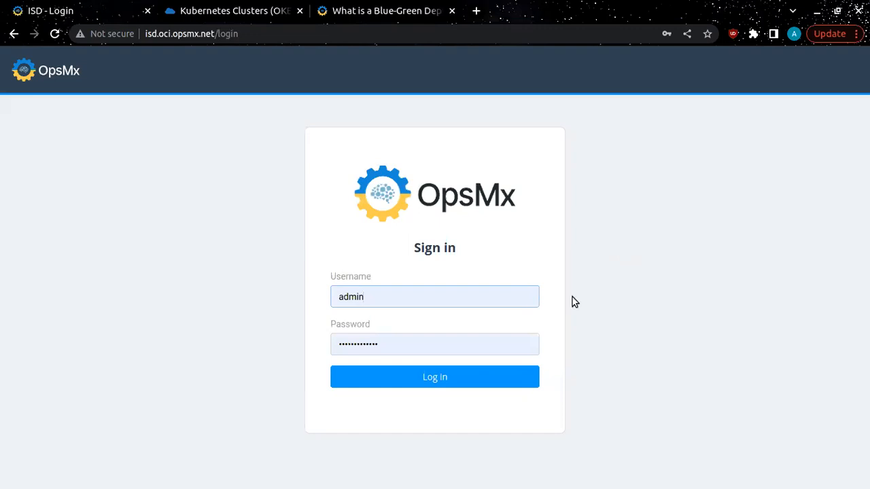
left_click(485, 377)
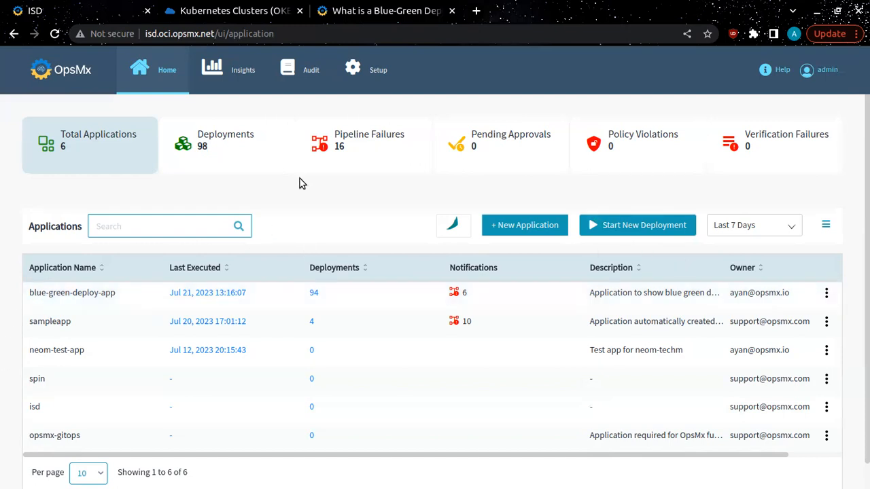
Step: Open the opsmx-deploy-qa cloud target for editing and review its environment, account, namespace, KubeConfig and permission settings
left_click(379, 71)
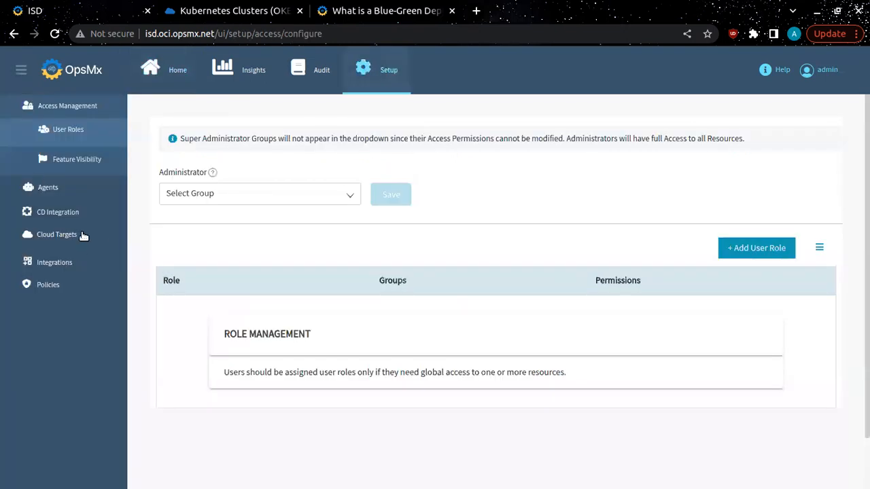
left_click(98, 235)
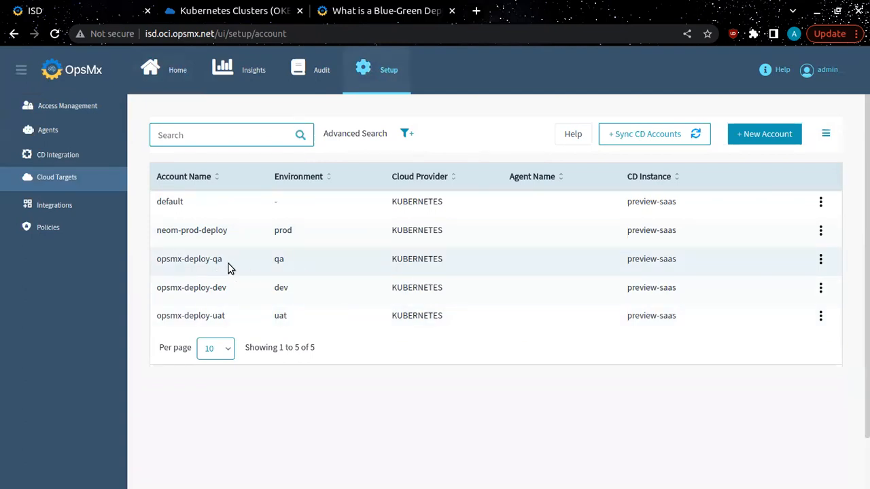
left_click(821, 259)
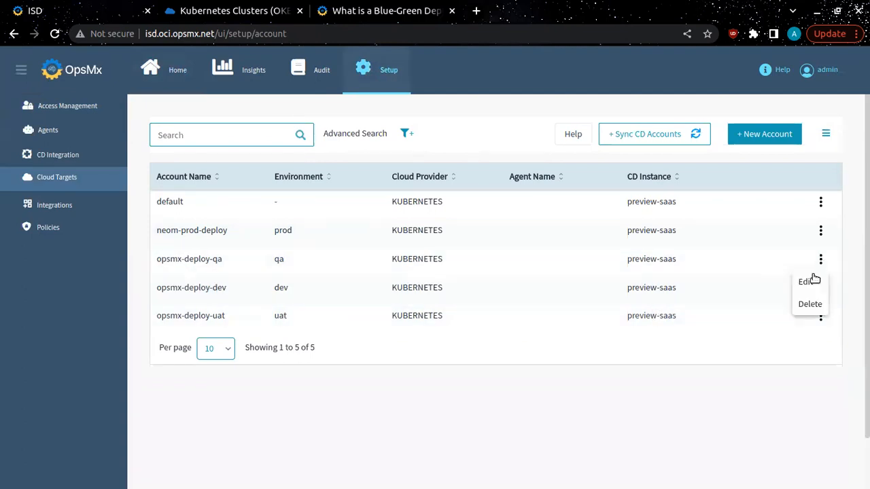
left_click(806, 282)
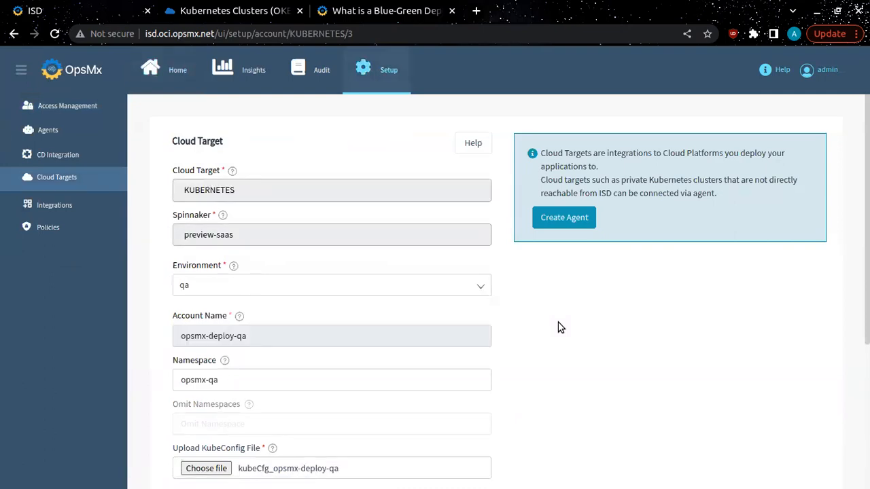
scroll(557, 319, "down", 3)
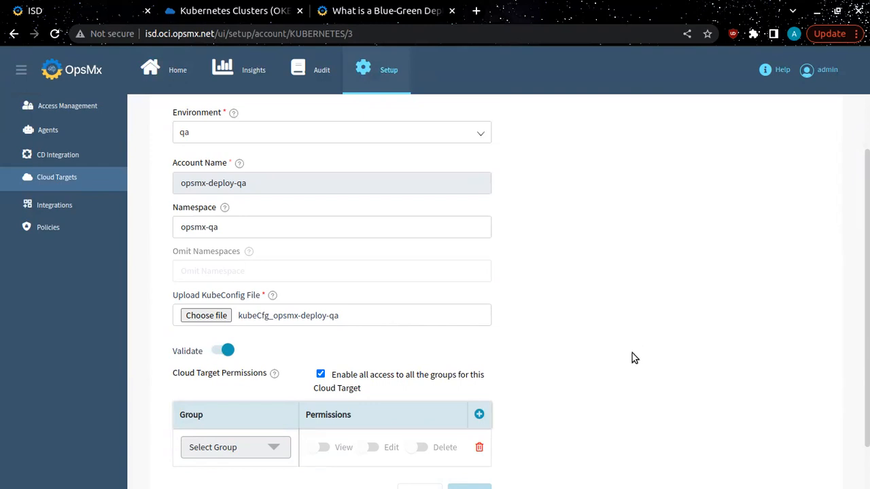
scroll(606, 367, "up", 3)
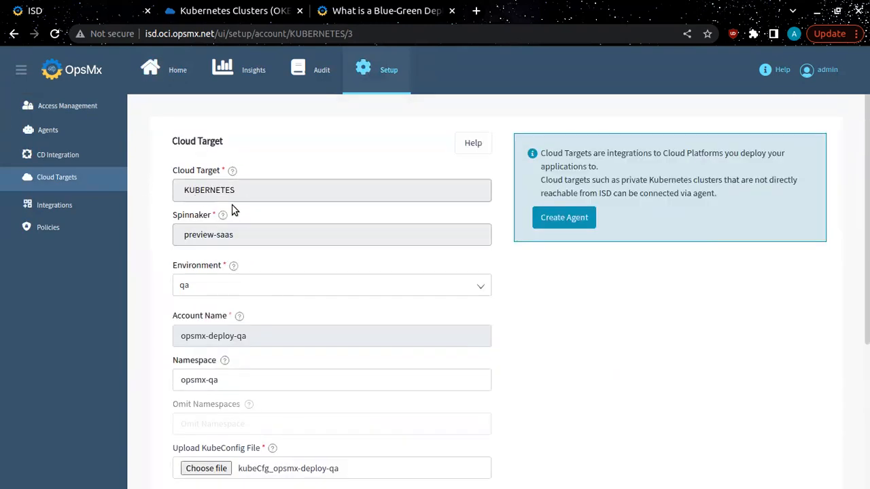
scroll(262, 258, "down", 1)
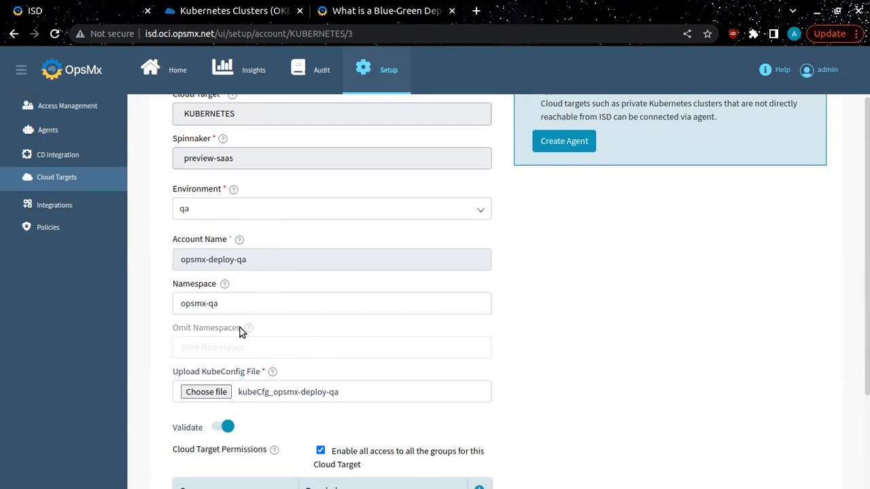
Step: Switch to Oracle Cloud, open the techm-cluster details and show its node pools
left_click(237, 9)
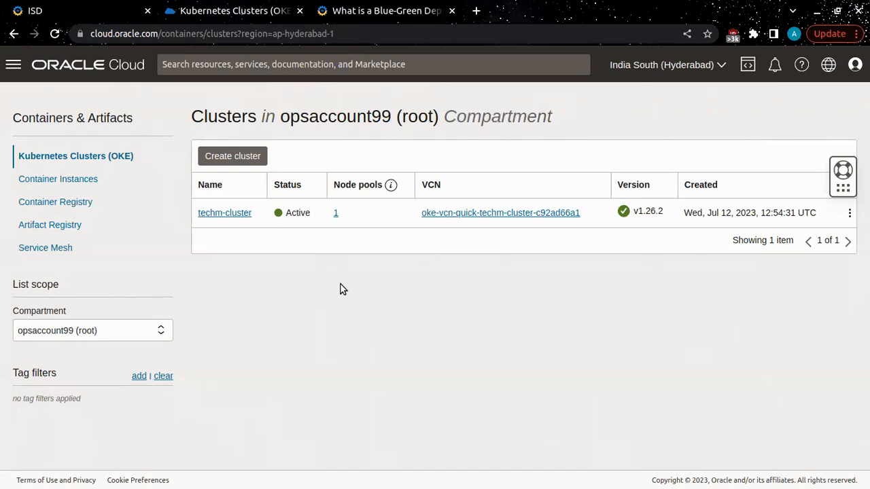
left_click(236, 213)
scroll(439, 347, "down", 5)
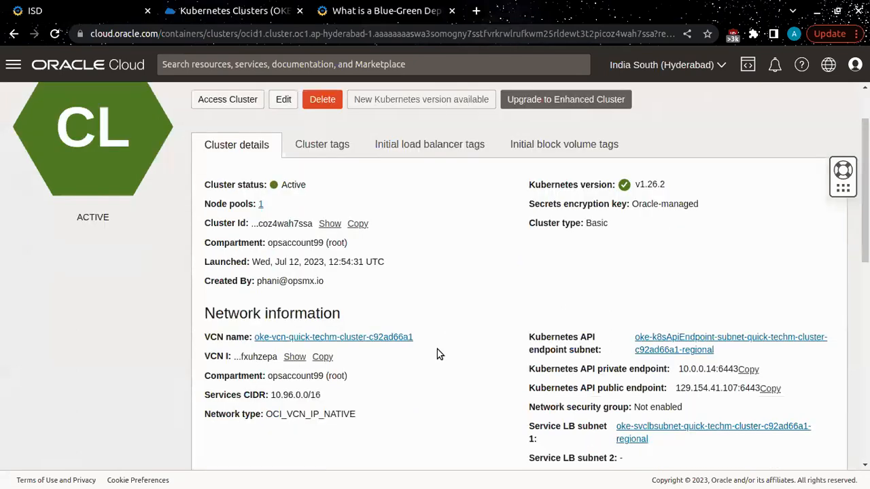
left_click(64, 346)
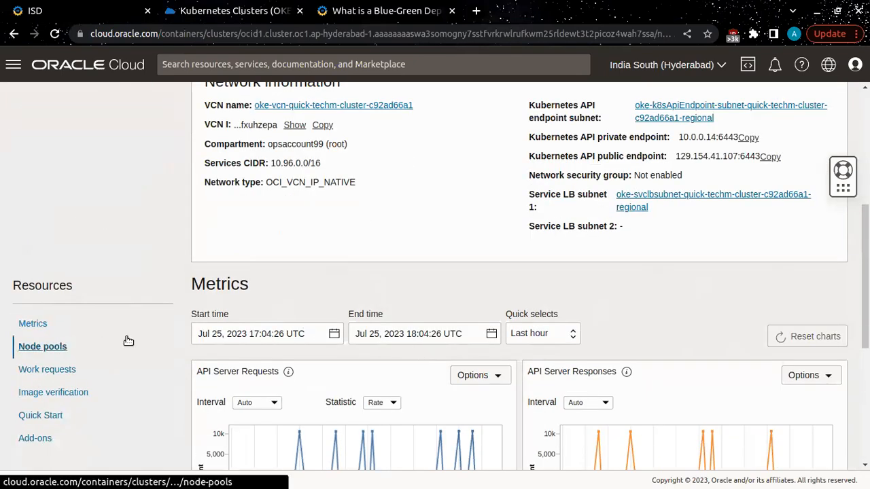
scroll(502, 257, "down", 2)
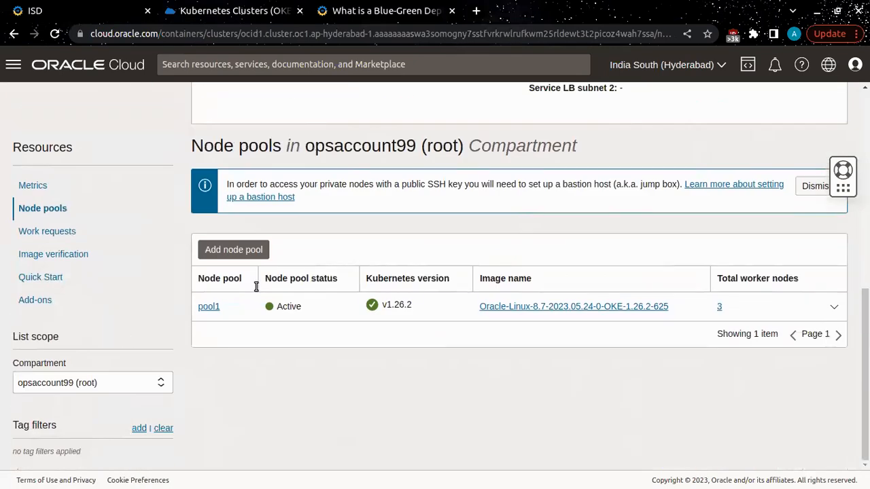
Step: Open the node pool pool1 and expand the details of all three nodes to view their private IPs
left_click(207, 308)
scroll(573, 252, "down", 8)
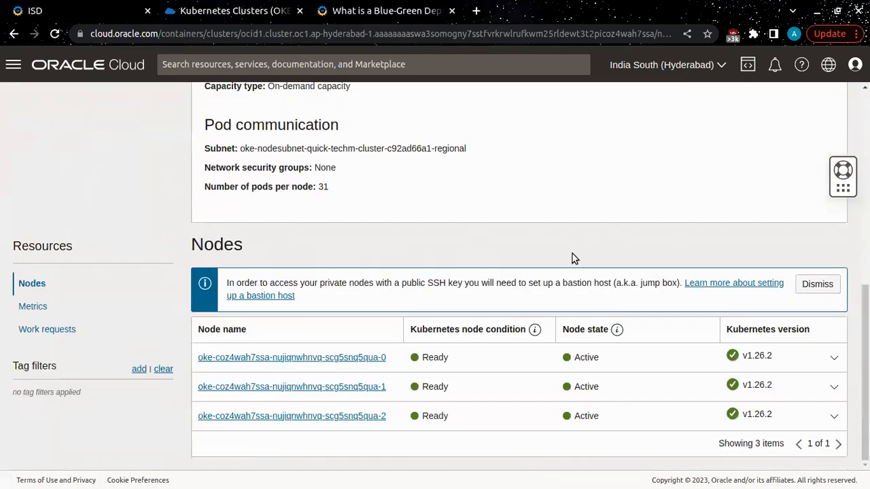
left_click(834, 356)
scroll(722, 347, "down", 1)
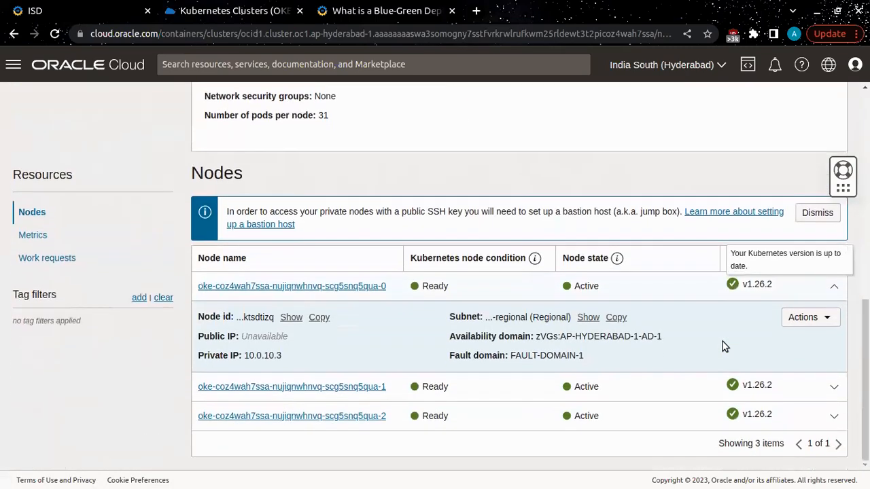
left_click(834, 386)
scroll(641, 335, "down", 1)
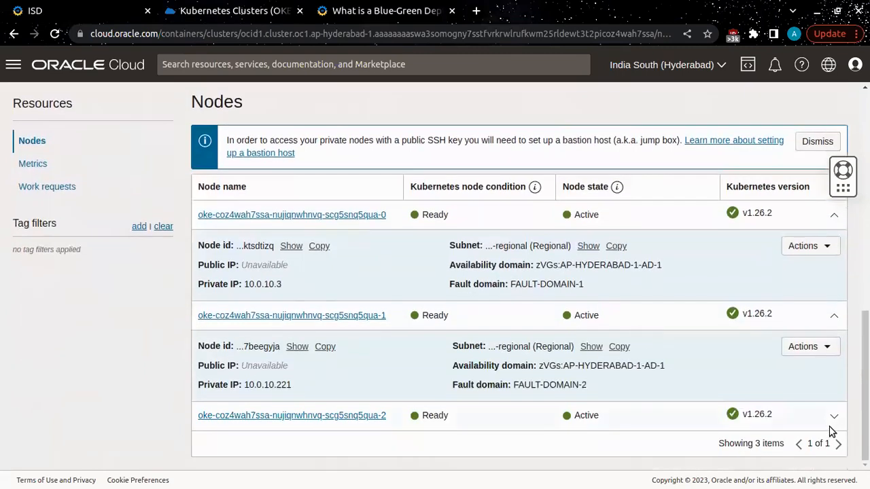
left_click(835, 416)
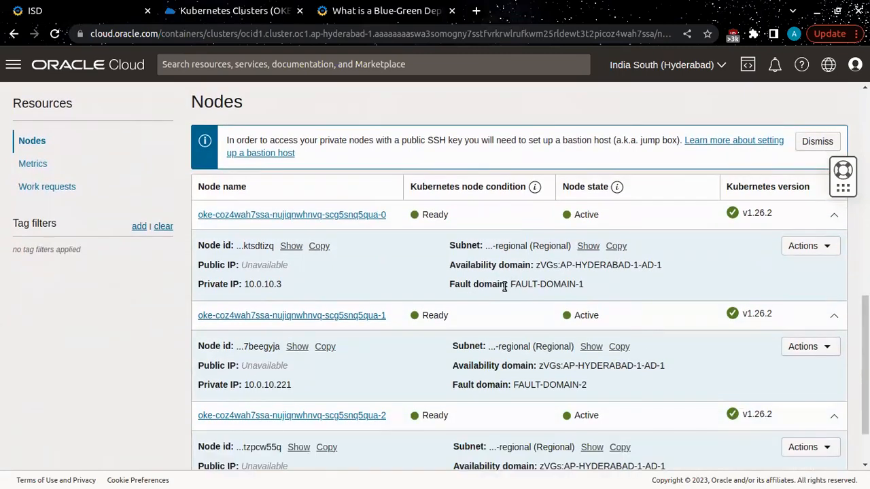
scroll(501, 288, "down", 2)
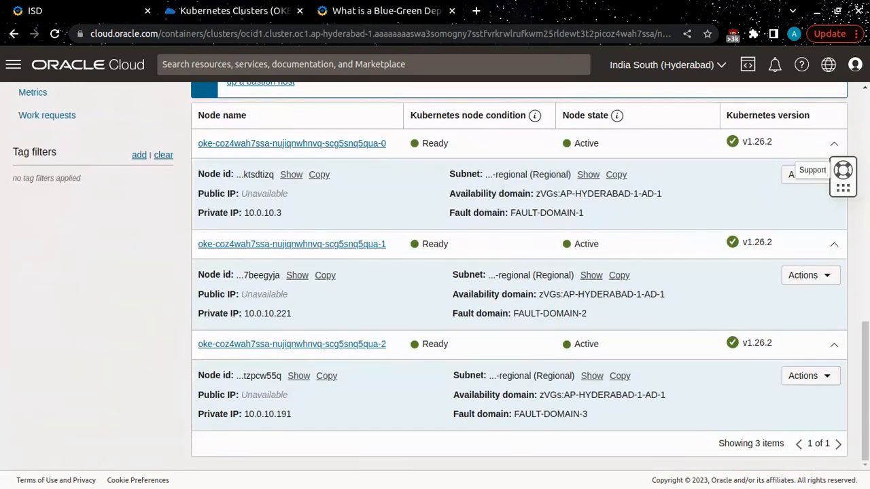
Step: Switch to the terminal and run export KUBECONFIG=/home/user/Downloads/new-neom.config, recalled from the command history
key("alt+Tab")
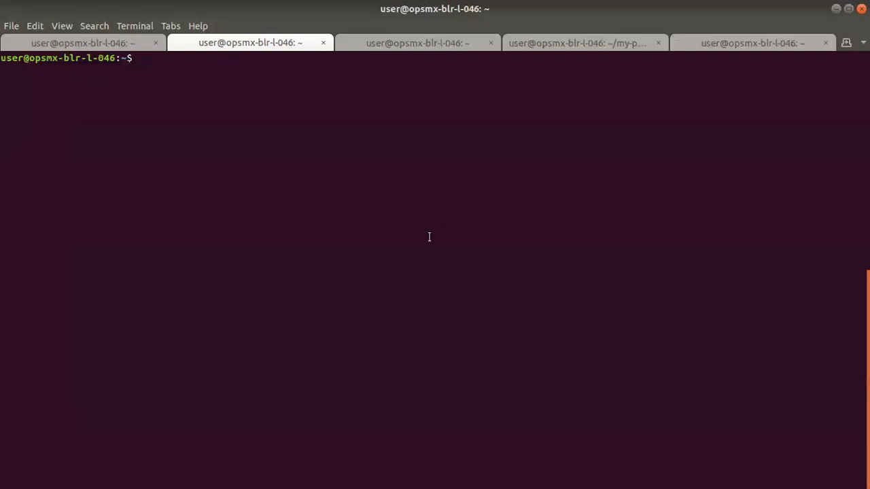
key("ctrl+r")
type("export")
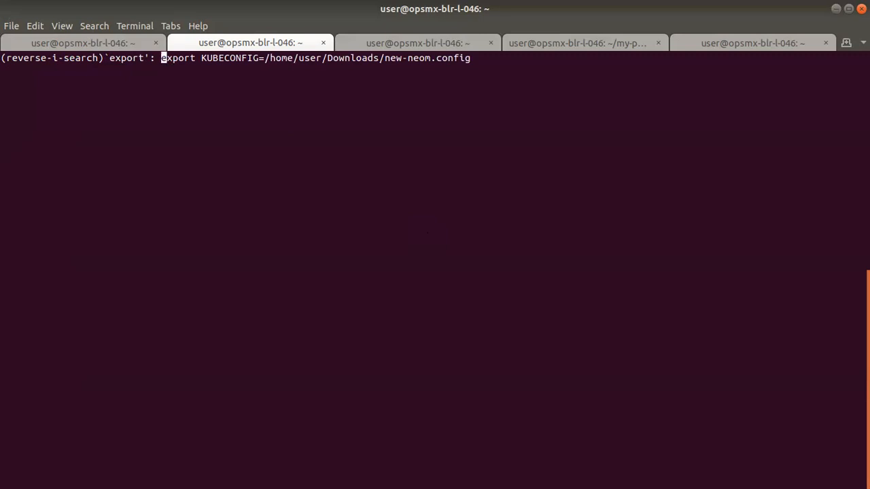
key("Escape")
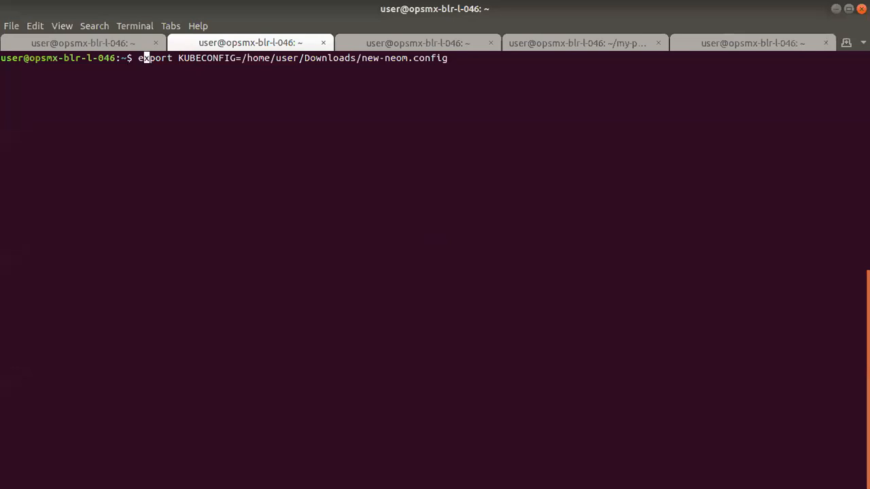
key("Right")
key("Return")
Step: Run kubectl get node and place the terminal window beside the Oracle Cloud node list to compare the IPs
type("k")
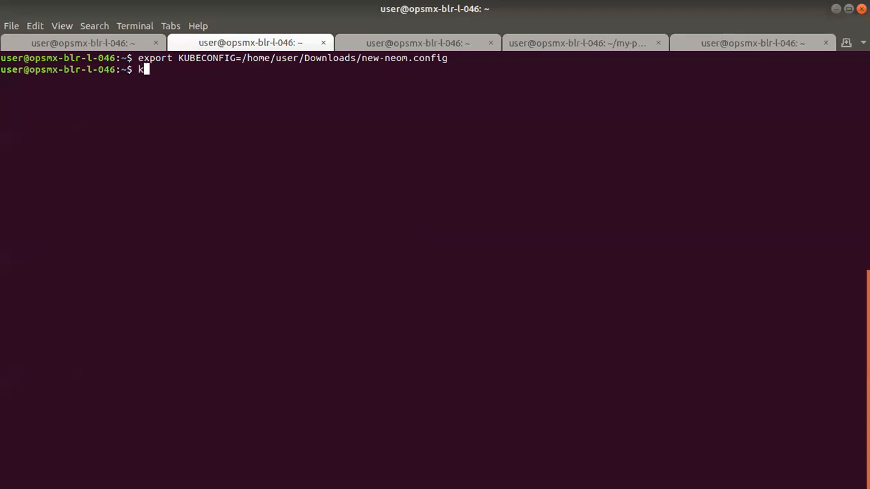
type("ubectl get node")
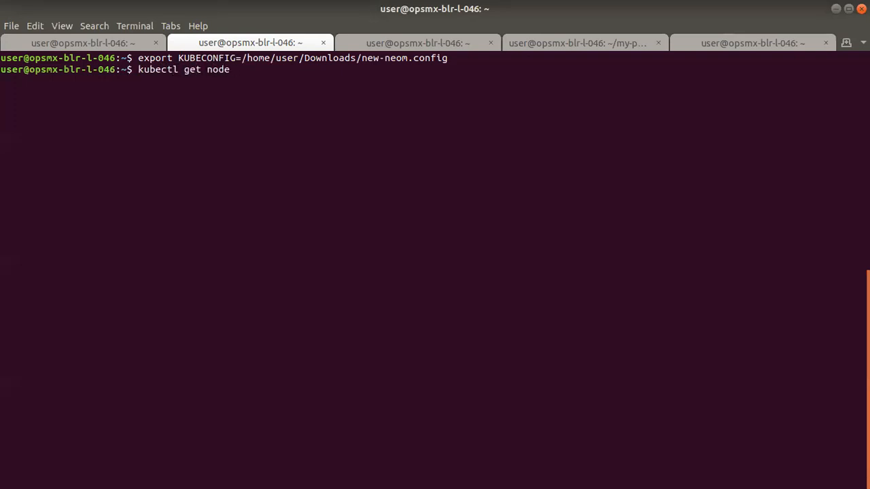
key("Return")
left_click(848, 8)
left_click_drag(277, 17, 597, 141)
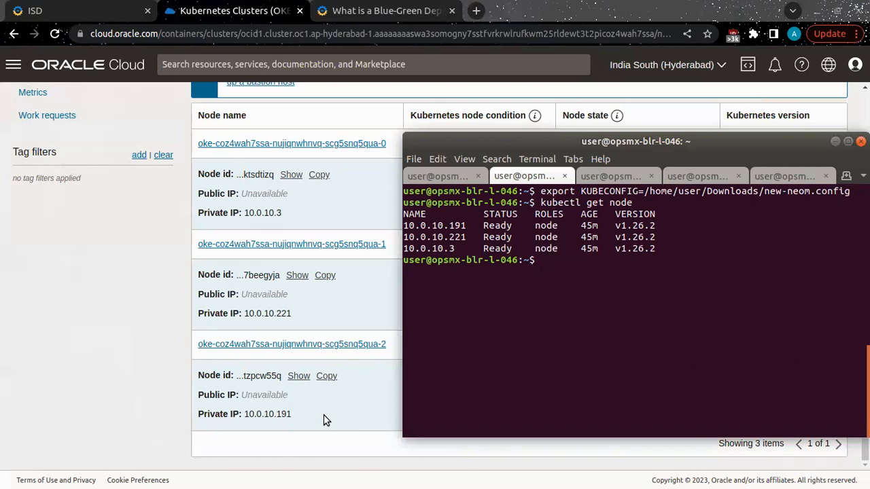
scroll(321, 414, "up", 3)
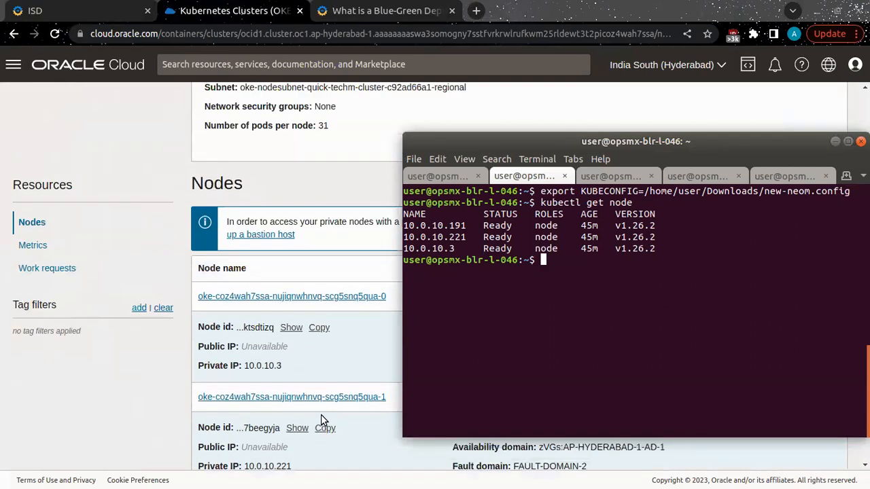
Step: List the cluster's namespaces with kubectl get ns and highlight the rows from opsmx-dev to opsmx-uat
type("kubectl get ")
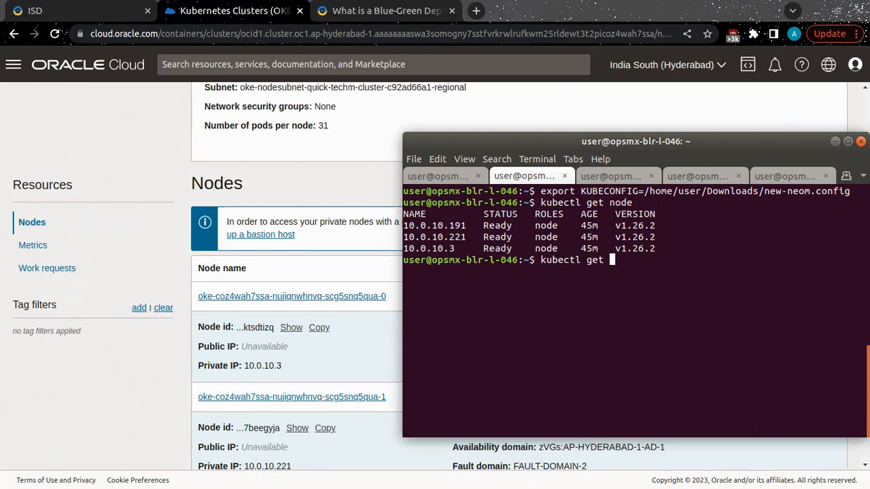
type("ns")
key("Return")
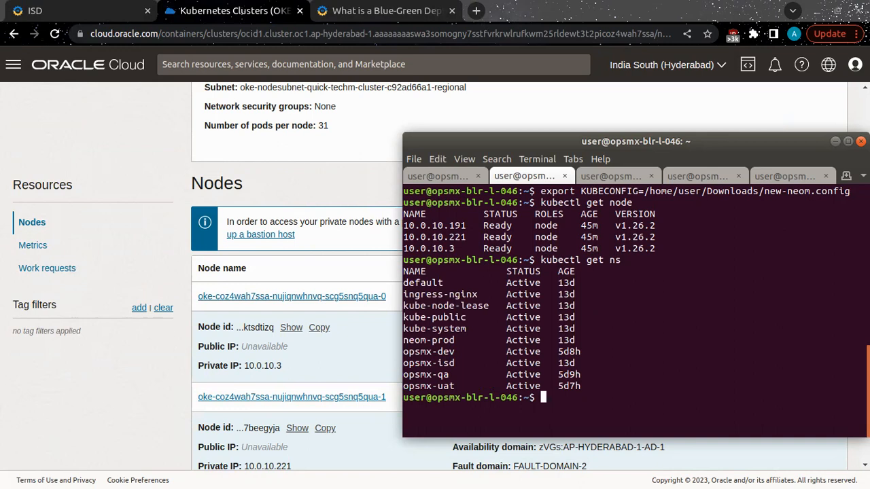
left_click_drag(472, 386, 404, 351)
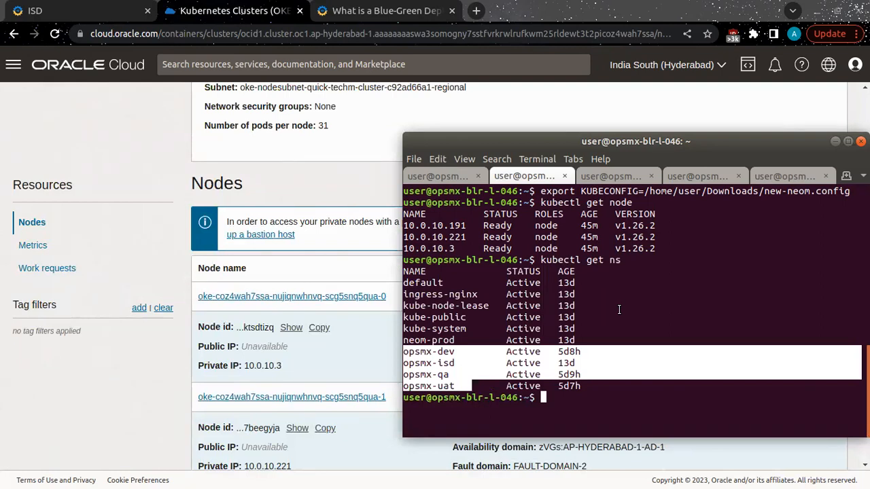
Step: Minimize the terminal, return to ISD and open the blue-green-deploy-app application from the home page
left_click(833, 142)
left_click(80, 7)
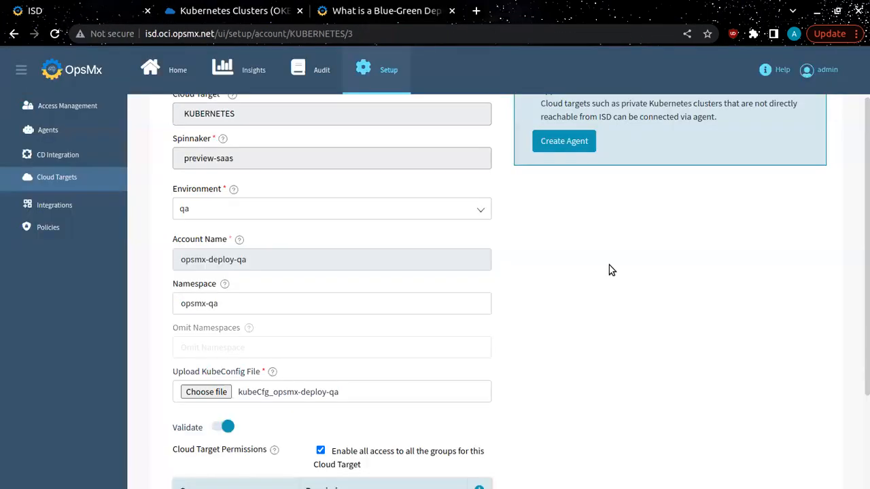
scroll(700, 386, "up", 2)
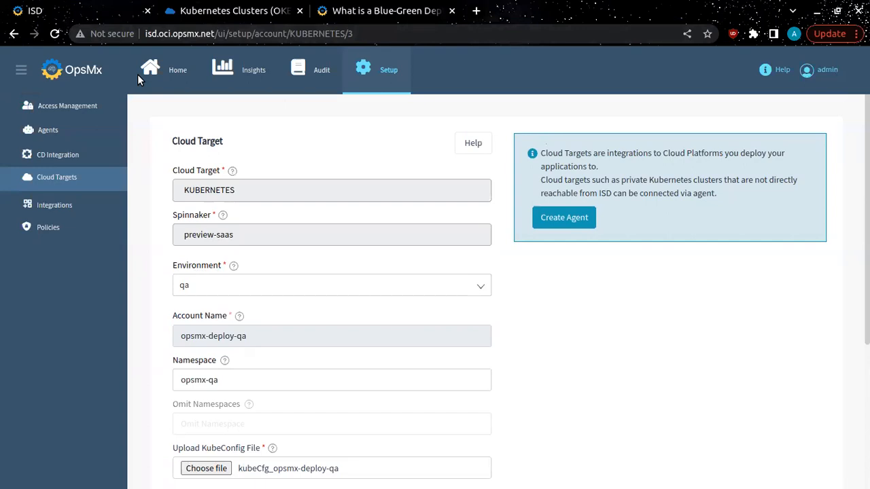
left_click(168, 75)
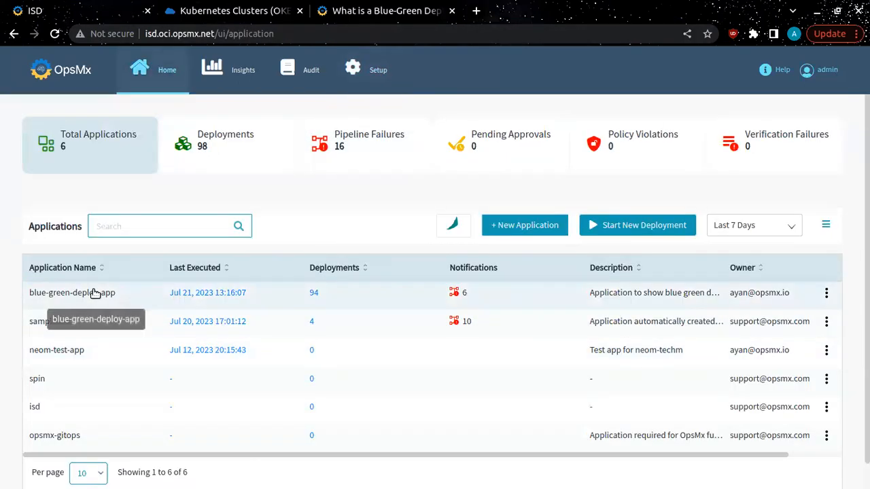
left_click(96, 293)
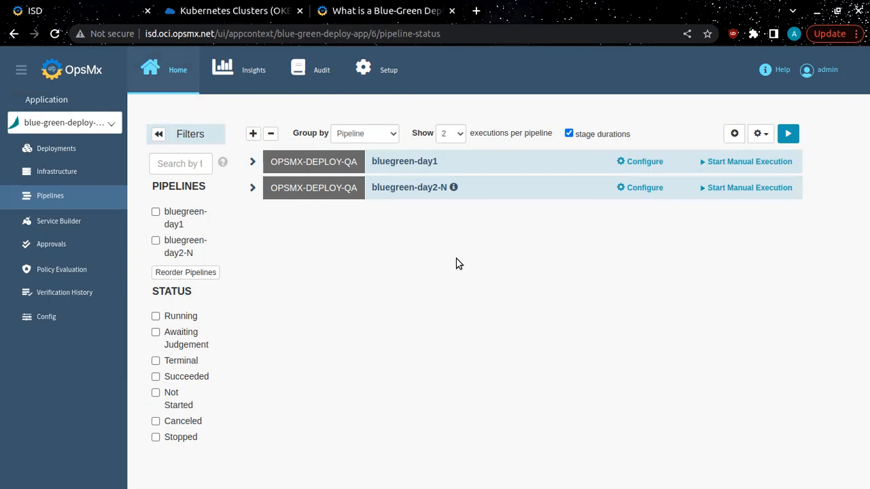
Step: Run the bluegreen-day1 pipeline with release v1 and service_name nginx-svc-demo, and expand its execution list
left_click(705, 163)
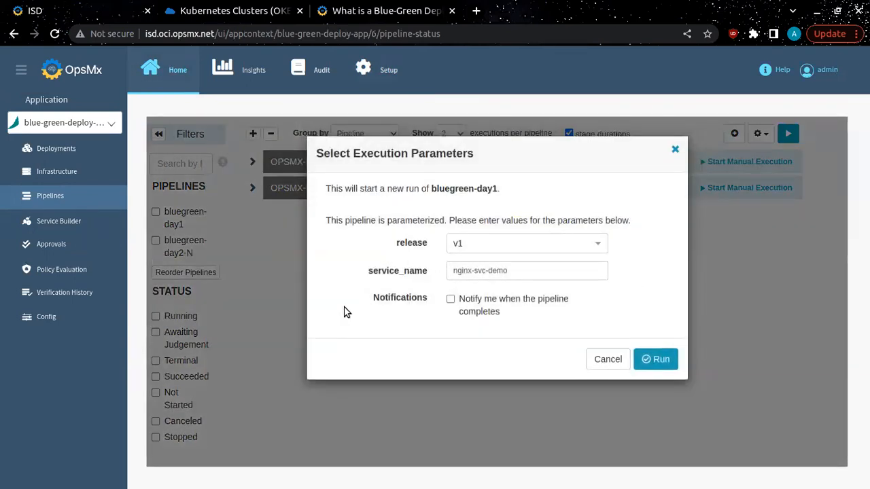
left_click(651, 357)
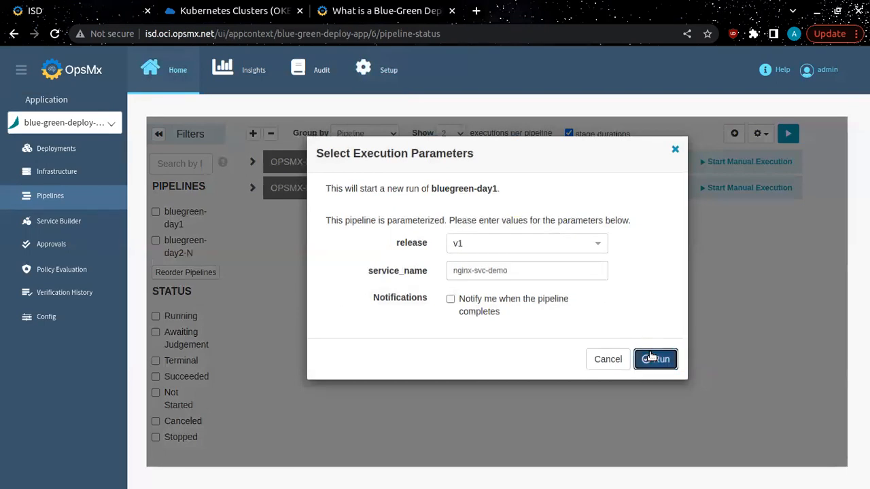
left_click(250, 161)
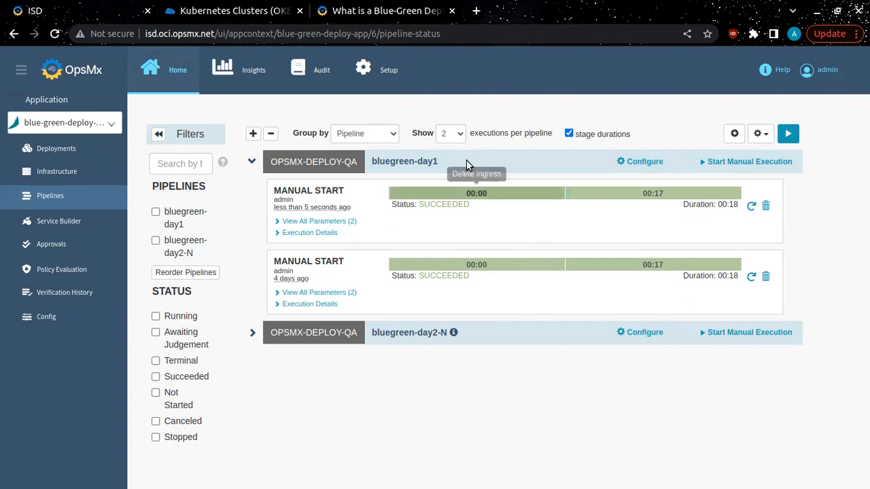
left_click(459, 136)
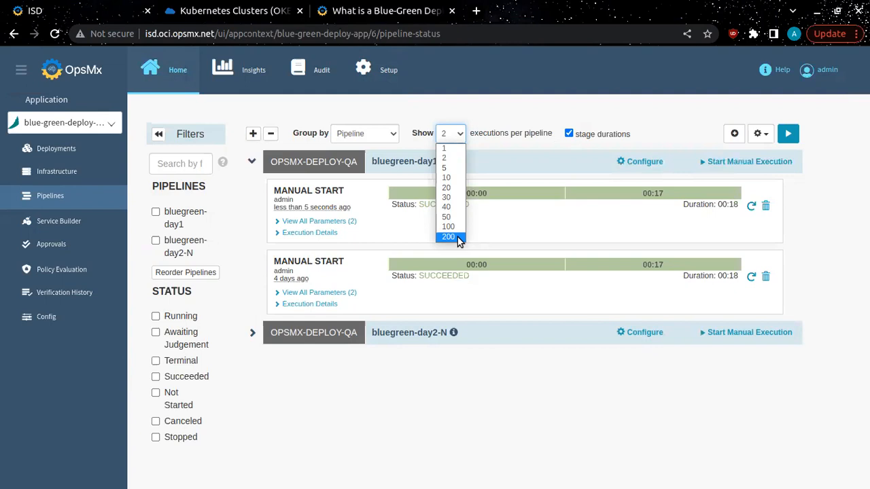
left_click(856, 201)
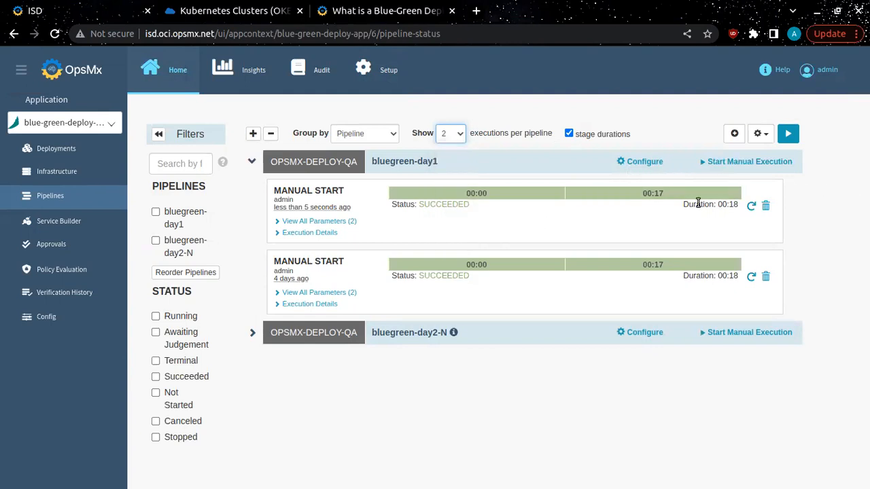
Step: Open the deploy stage details of the newest bluegreen-day1 run and view the rules in its Ingress YAML
left_click(634, 196)
scroll(664, 277, "down", 3)
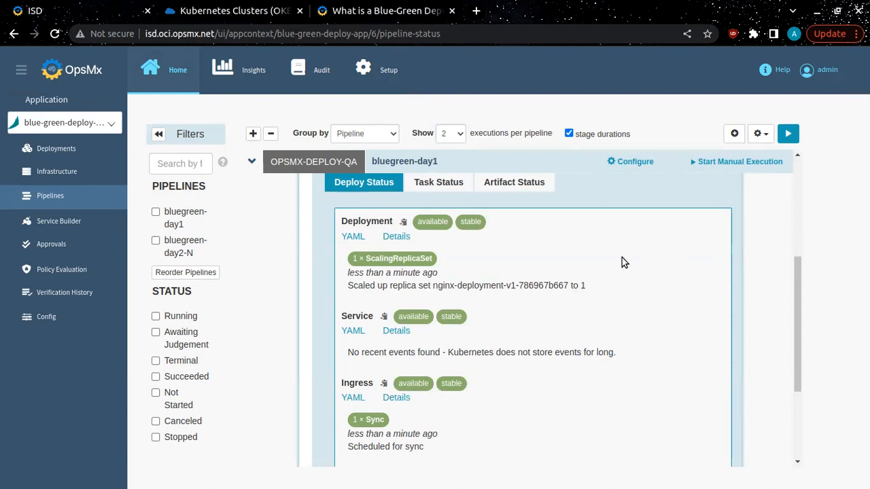
left_click(354, 398)
scroll(595, 271, "down", 5)
scroll(595, 271, "down", 2)
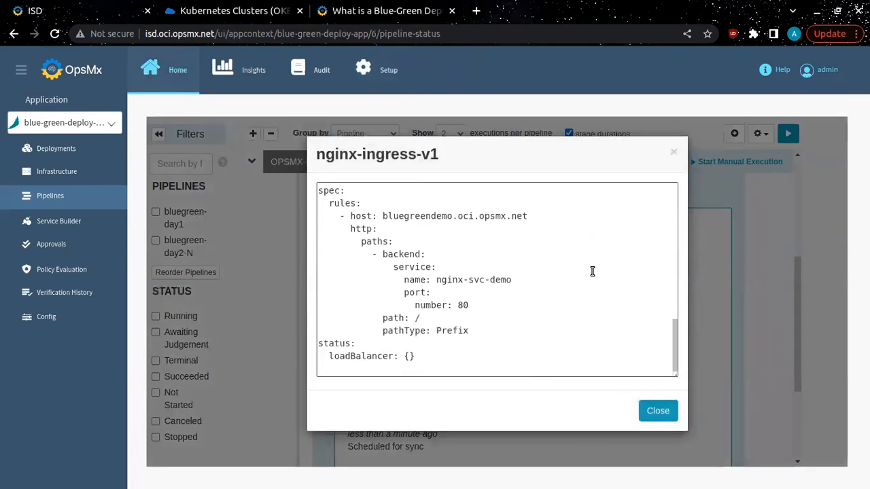
Step: Copy the host bluegreendemo.oci.opsmx.net from the ingress YAML and load it in a new browser tab
left_click_drag(530, 216, 382, 216)
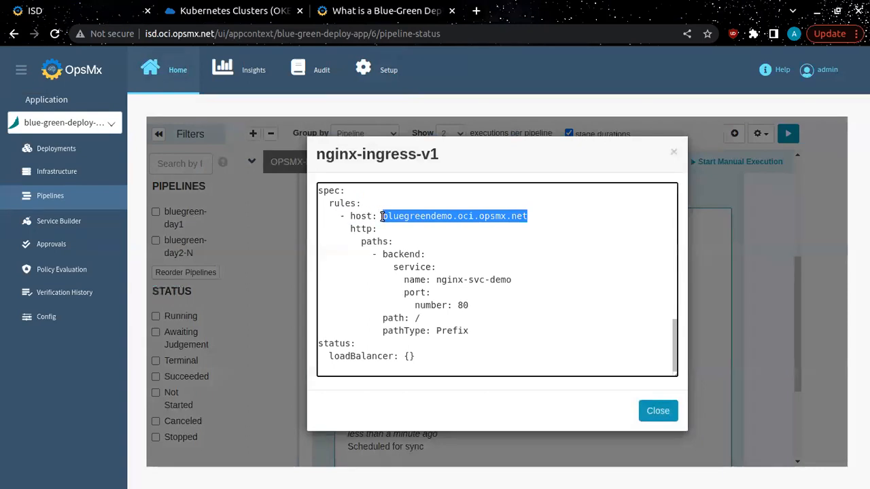
right_click(383, 217)
left_click(402, 229)
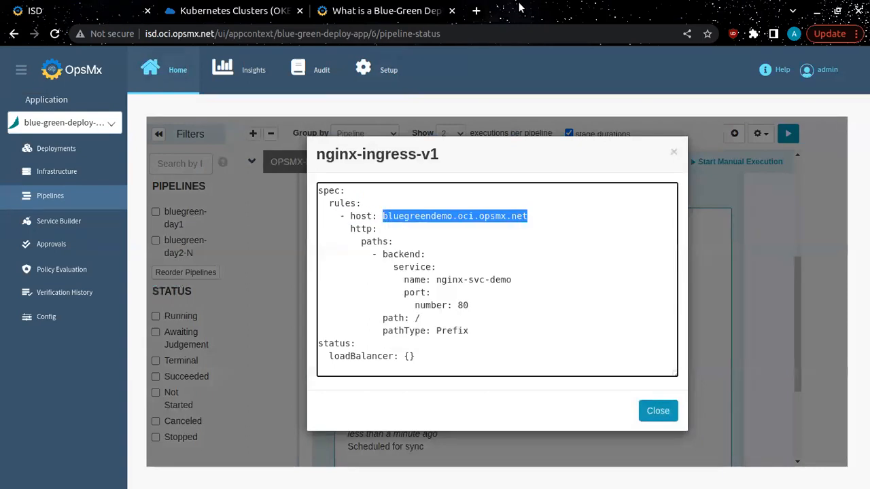
left_click(476, 10)
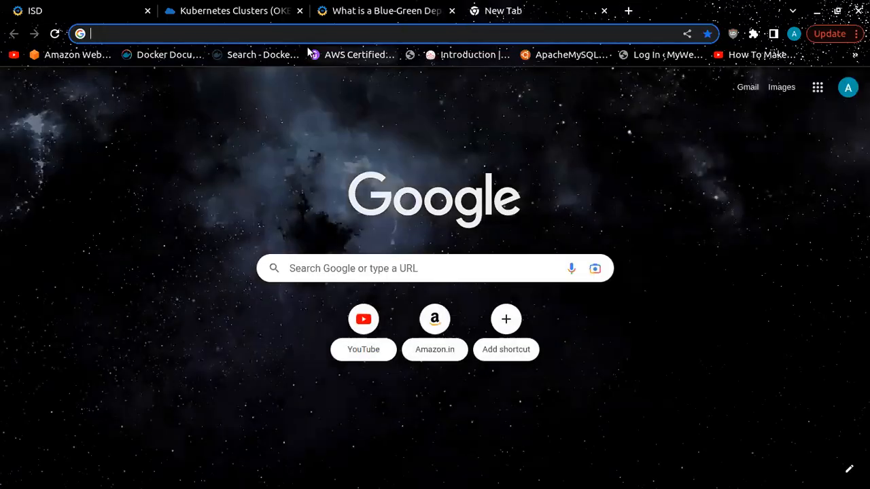
key("ctrl+v")
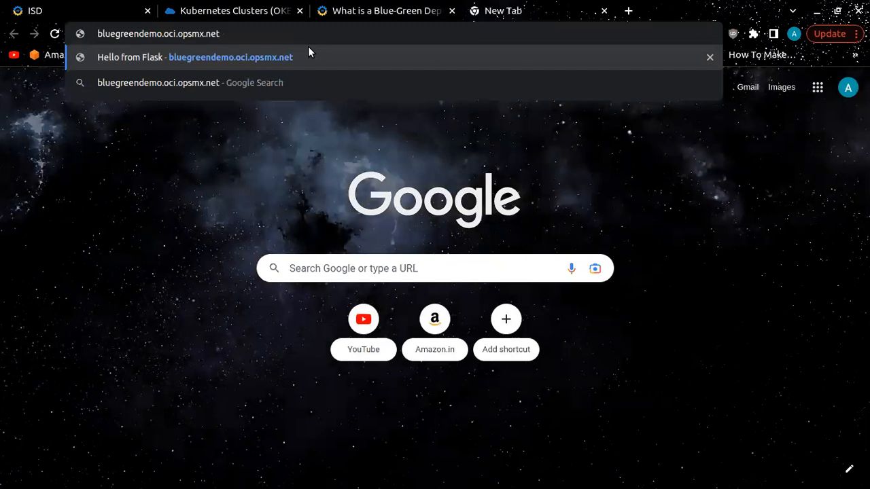
key("Return")
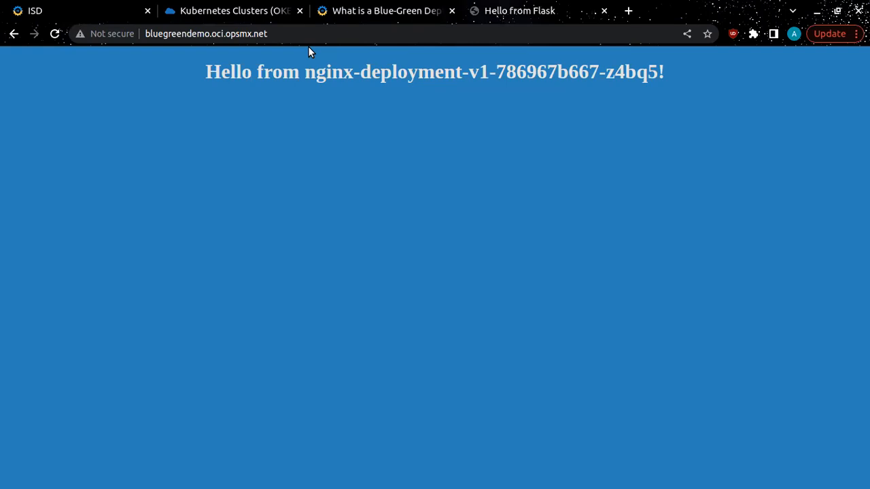
Step: Return to the ISD page and close the nginx-ingress-v1 YAML
key("ctrl+shift+b")
key("ctrl+shift+b")
left_click(57, 9)
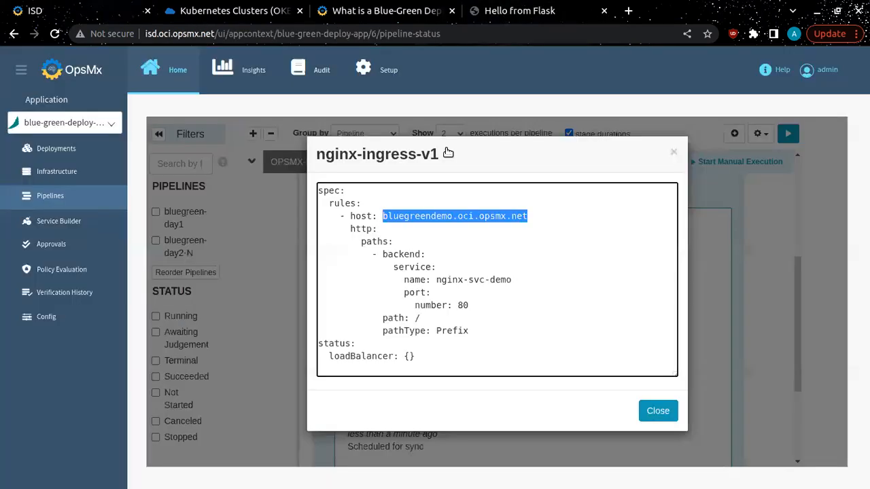
left_click(656, 411)
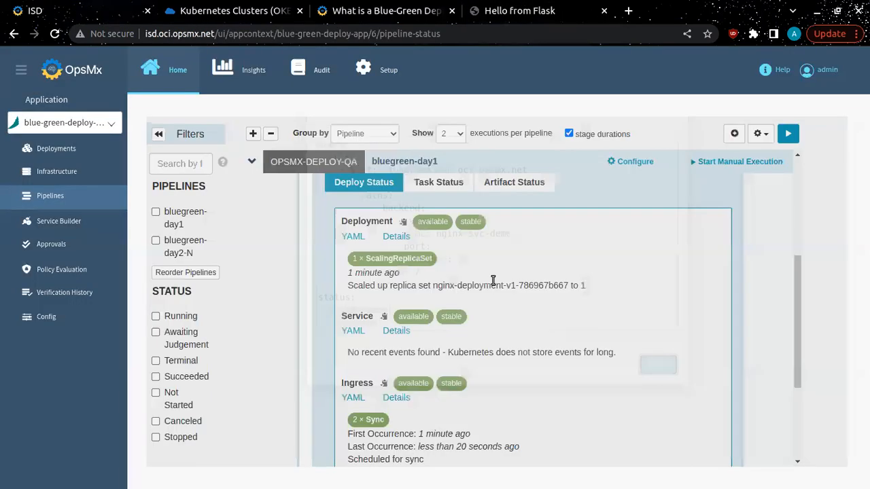
Step: Open the bluegreen-day1 pipeline configuration and review its release and service_name parameters
left_click(636, 162)
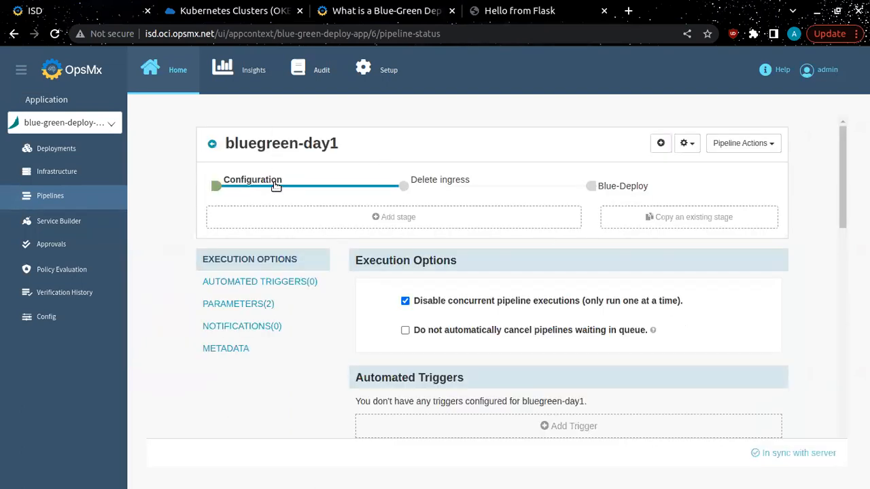
scroll(541, 350, "down", 5)
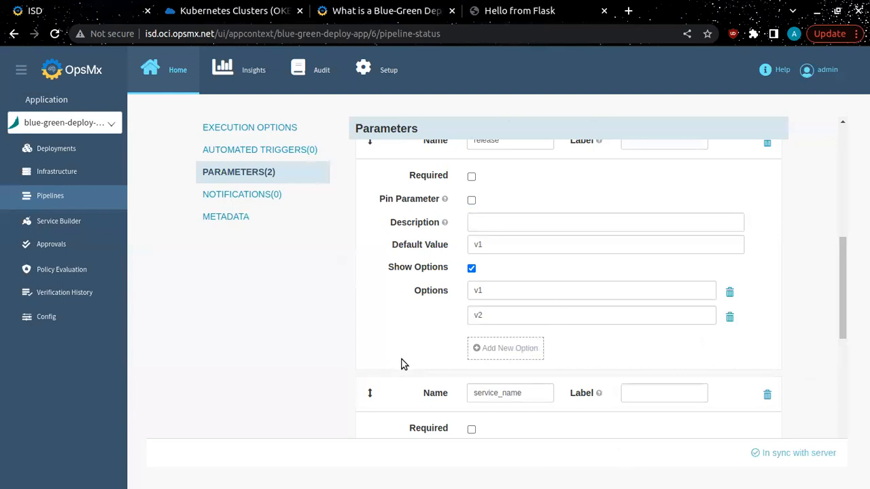
scroll(398, 367, "up", 5)
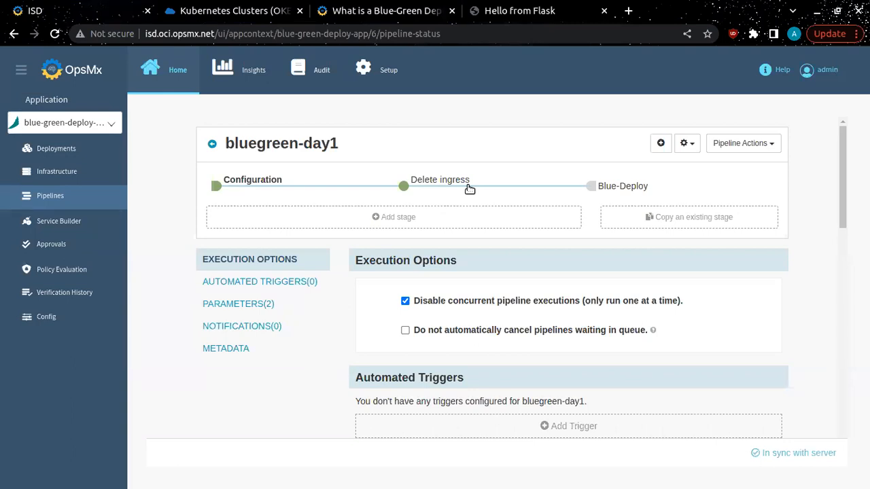
Step: Open the Blue-Deploy stage and compare its opsmx-qa namespace with the namespace list in the terminal, then minimize the terminal
left_click(590, 186)
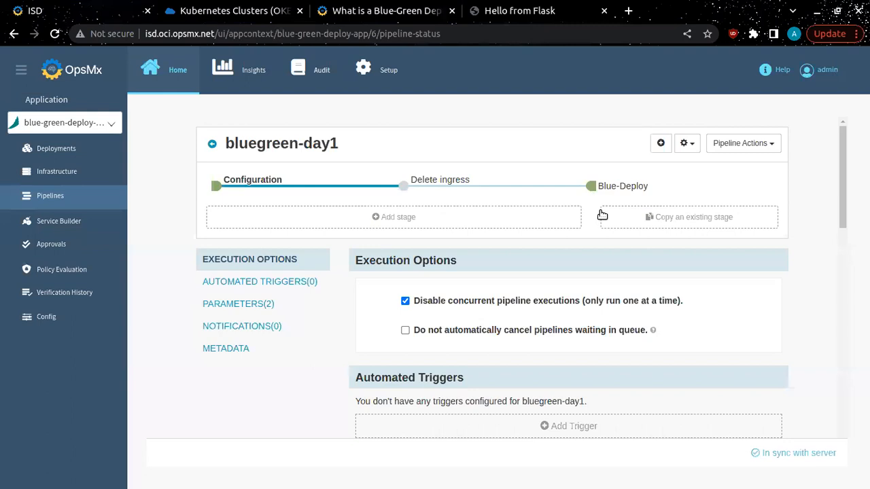
scroll(624, 365, "down", 3)
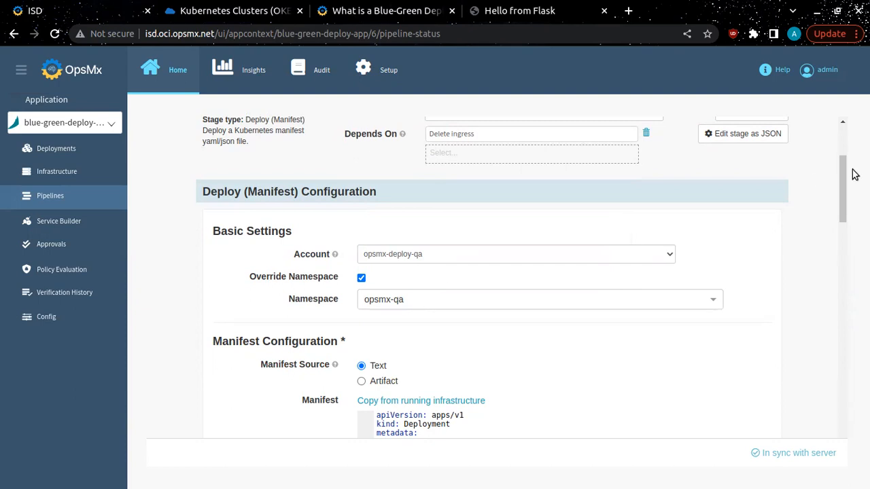
key("alt+Tab")
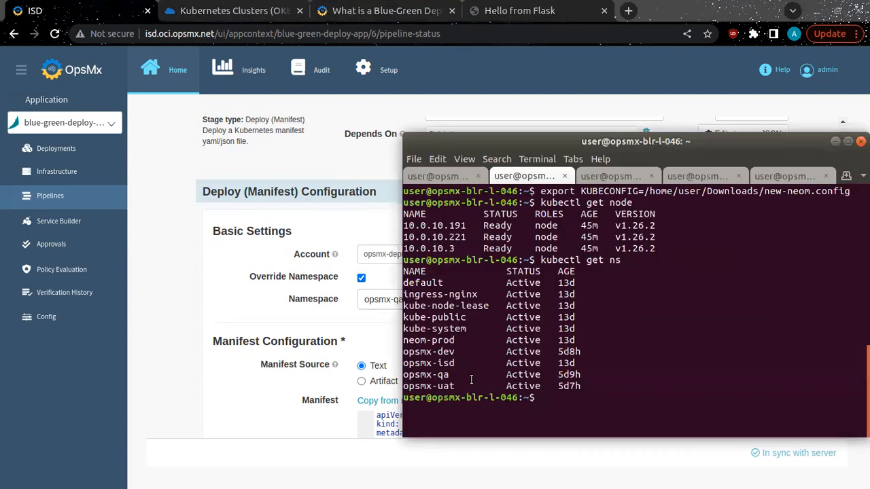
mouse_move(405, 376)
left_mouse_down()
mouse_move(432, 376)
mouse_move(397, 376)
left_mouse_up()
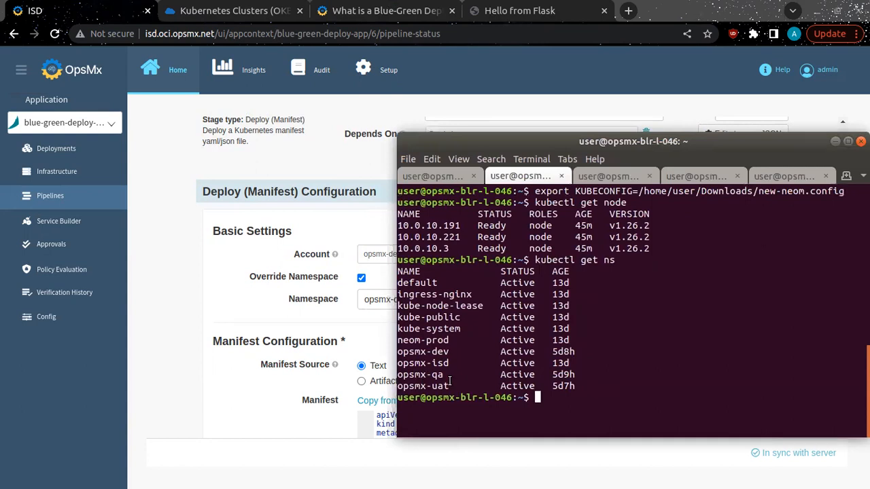
left_click(834, 142)
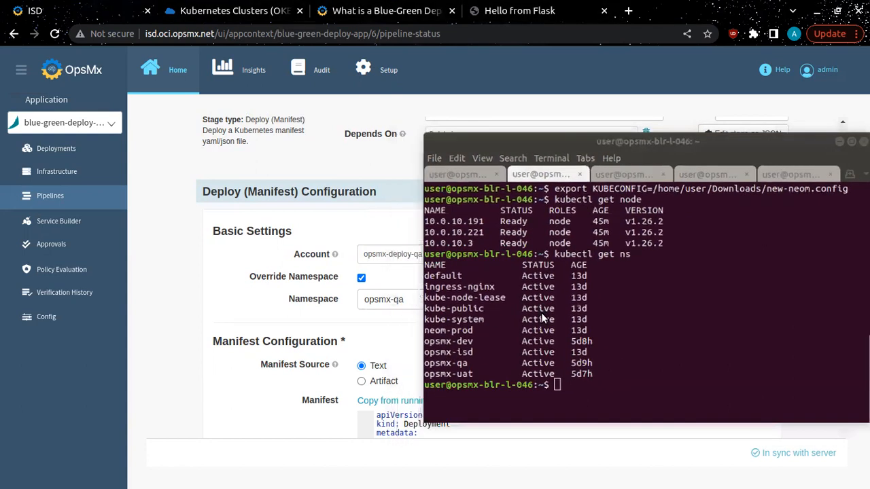
Step: Review the Blue-Deploy manifest's Deployment, Service and Ingress definitions
scroll(564, 315, "down", 3)
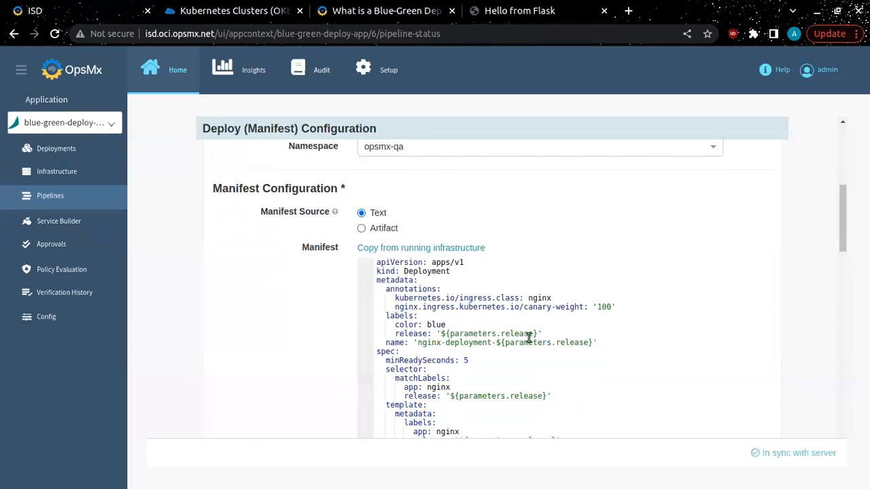
scroll(530, 334, "down", 4)
scroll(531, 337, "up", 3)
scroll(531, 336, "down", 10)
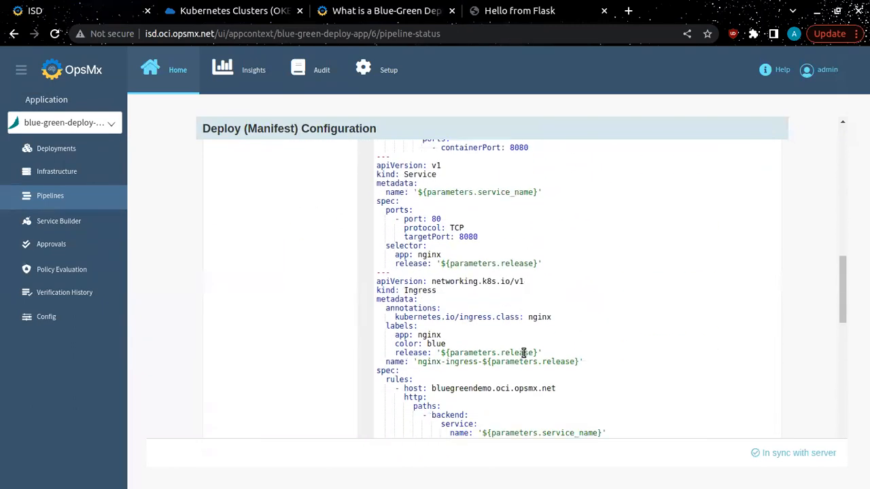
scroll(521, 356, "up", 10)
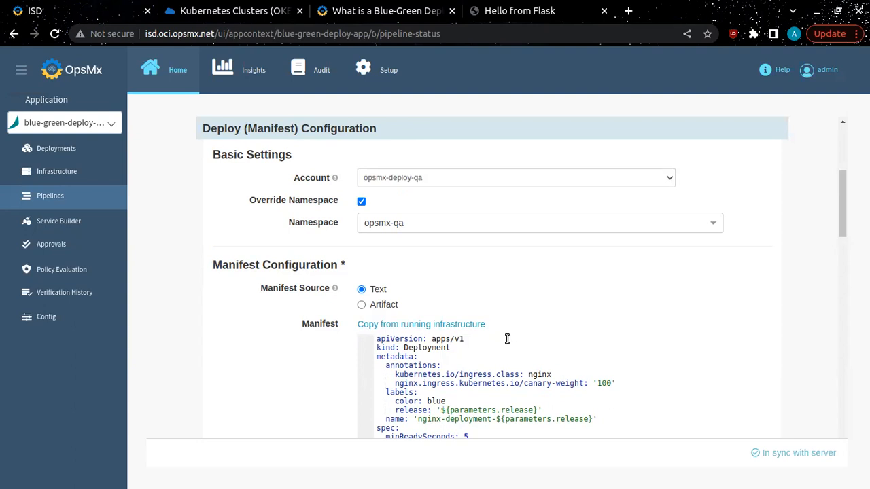
scroll(451, 318, "up", 3)
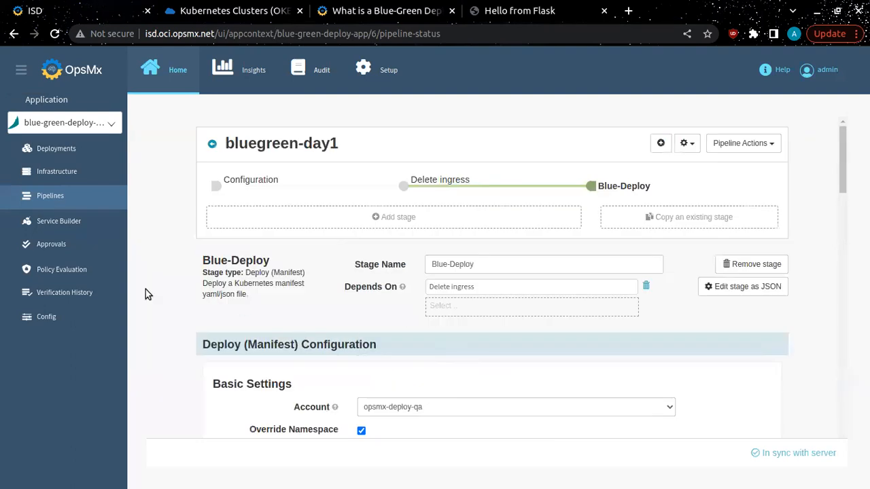
Step: Look over the application's clusters and current deployments, and go back to its pipelines
left_click(79, 175)
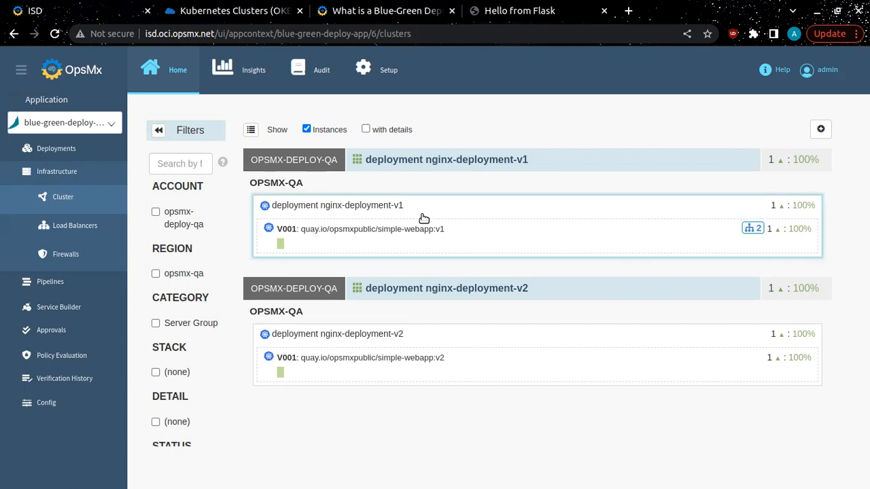
left_click(90, 155)
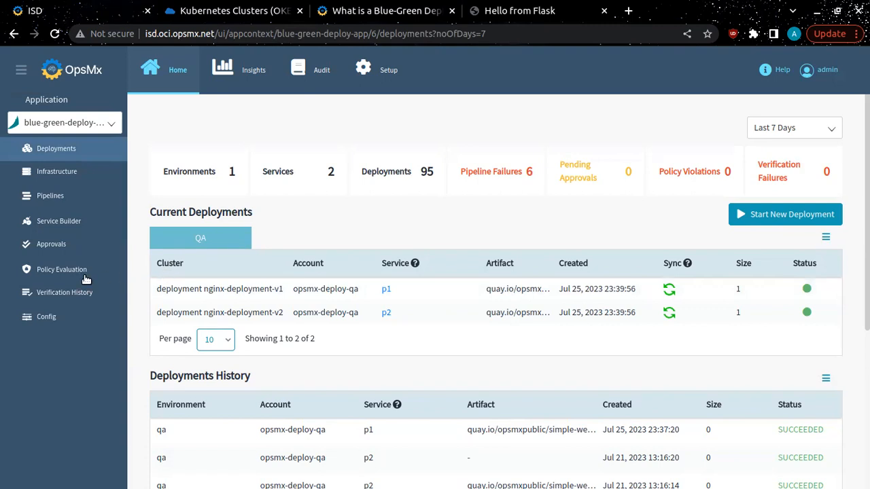
left_click(72, 203)
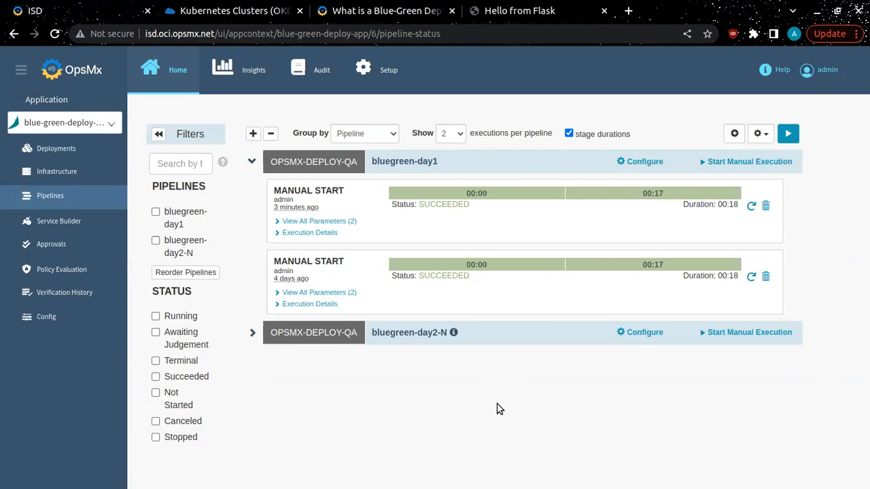
Step: Run the bluegreen-day2-N pipeline with New Release v2, service_name nginx-svc-demo and Old Release v1, and expand its executions
left_click(698, 333)
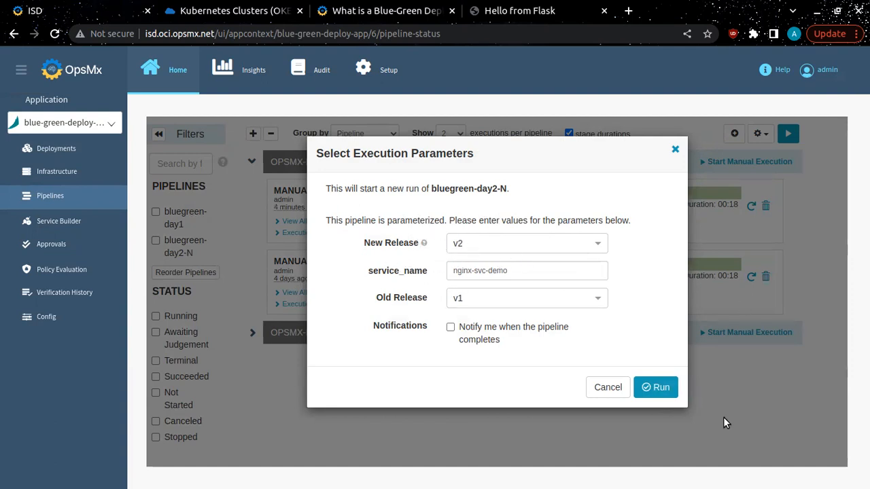
left_click(652, 388)
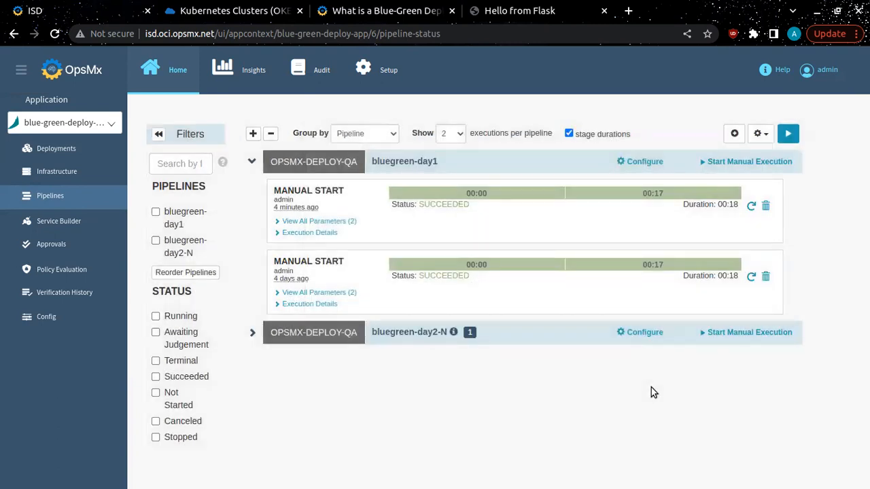
left_click(249, 333)
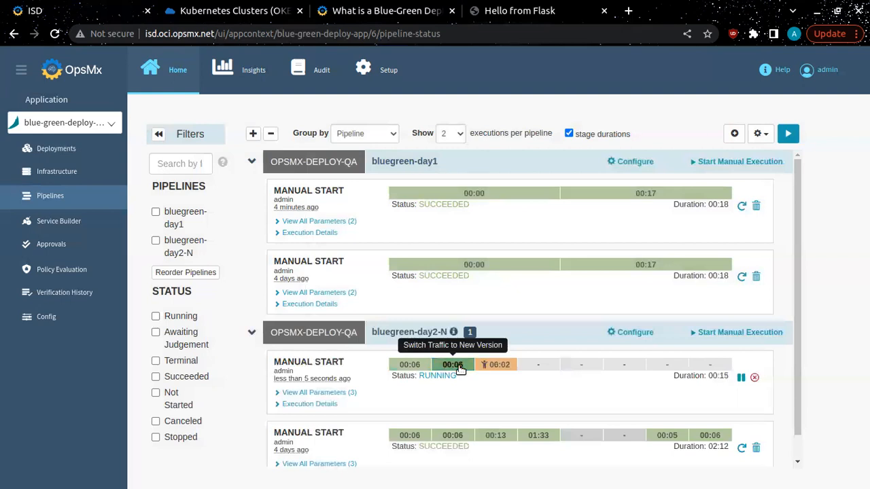
Step: Accept the Approve New Version - Green judgment of the running bluegreen-day2-N execution and let the pipeline continue
mouse_move(496, 365)
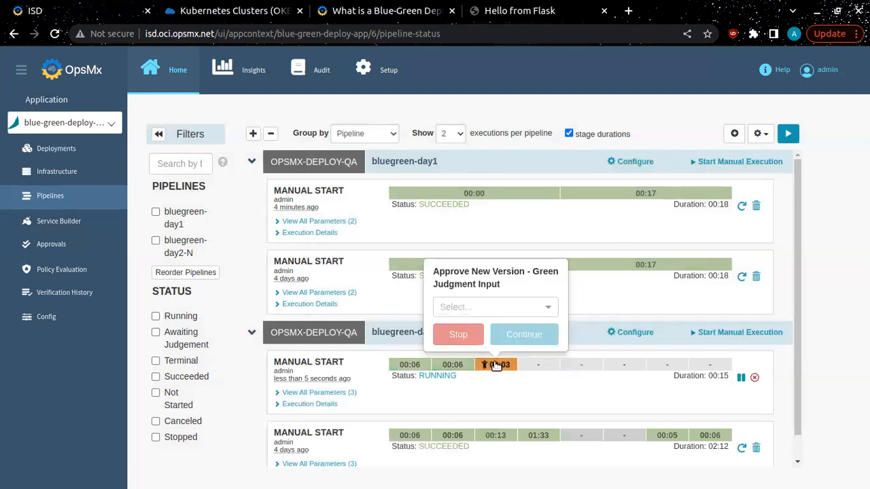
left_click(527, 313)
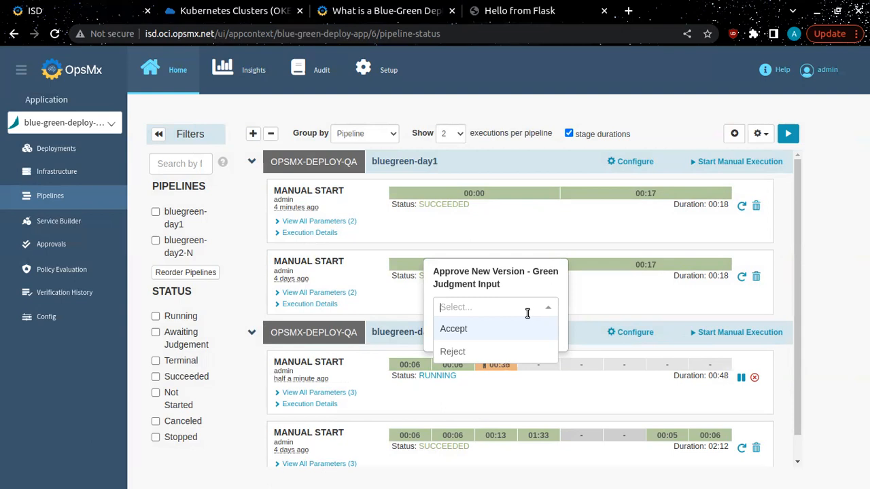
left_click(526, 324)
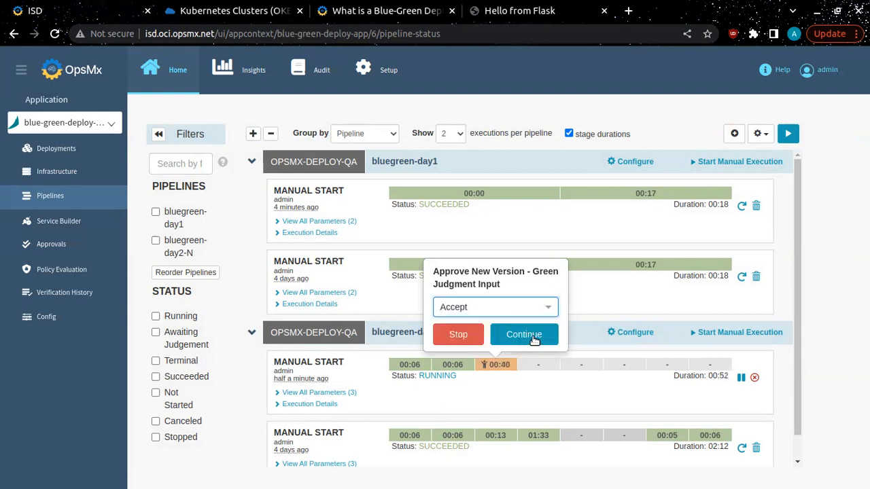
left_click(535, 338)
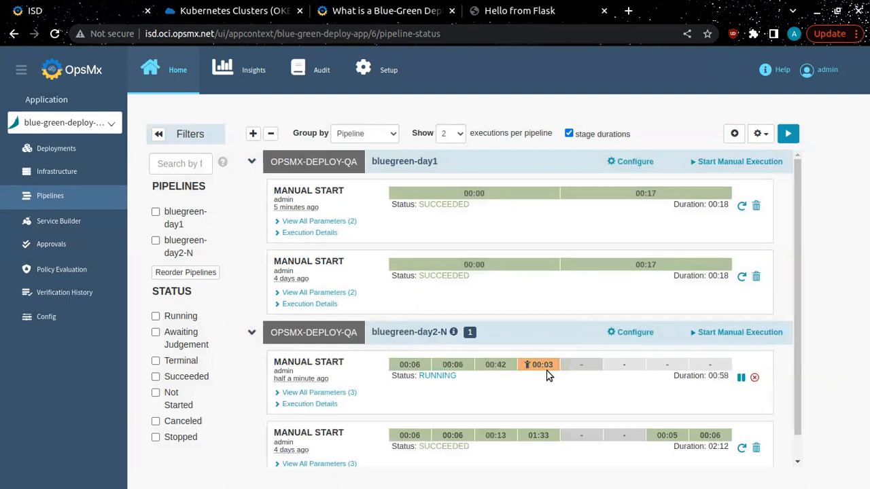
Step: Answer Yes to the Approve Removing Old Version judgment and let the bluegreen-day2-N pipeline continue
mouse_move(546, 367)
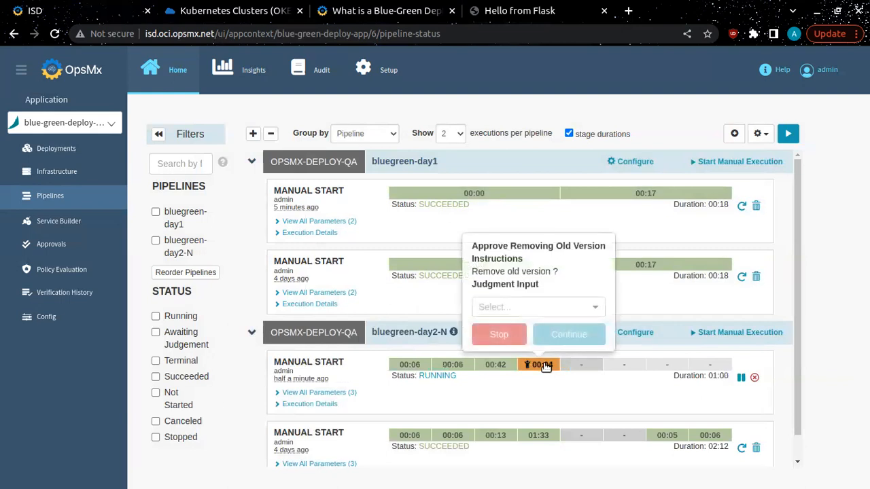
left_click(561, 309)
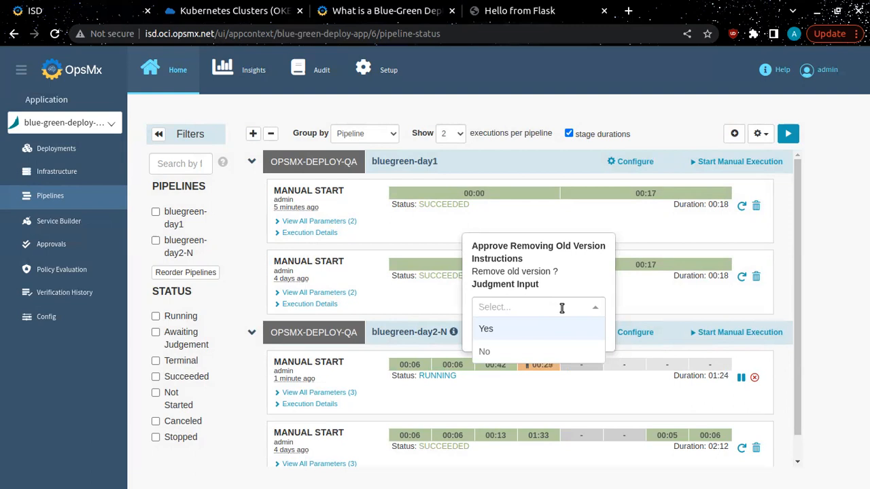
left_click(557, 328)
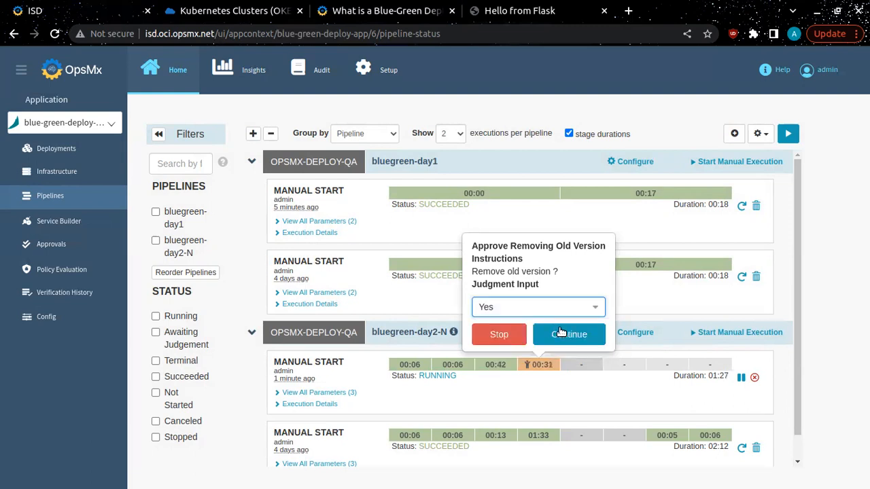
left_click(561, 331)
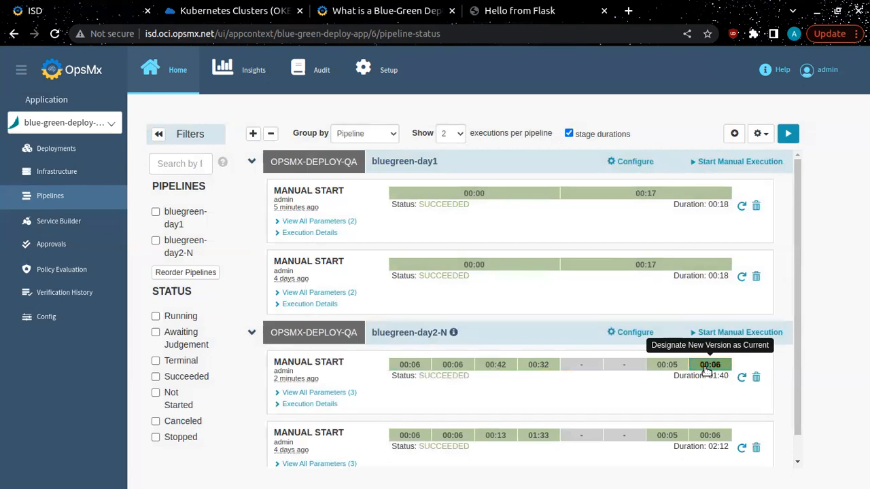
Step: Open the bluegreen-day2-N configuration and review the Delete (Manifest) settings of its Rollback to Previous Version stage
left_click(634, 333)
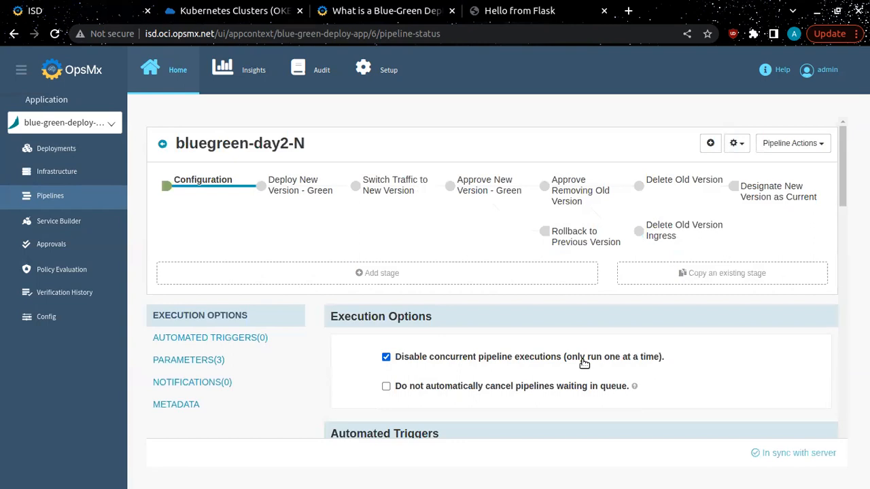
left_click(574, 246)
scroll(693, 370, "down", 4)
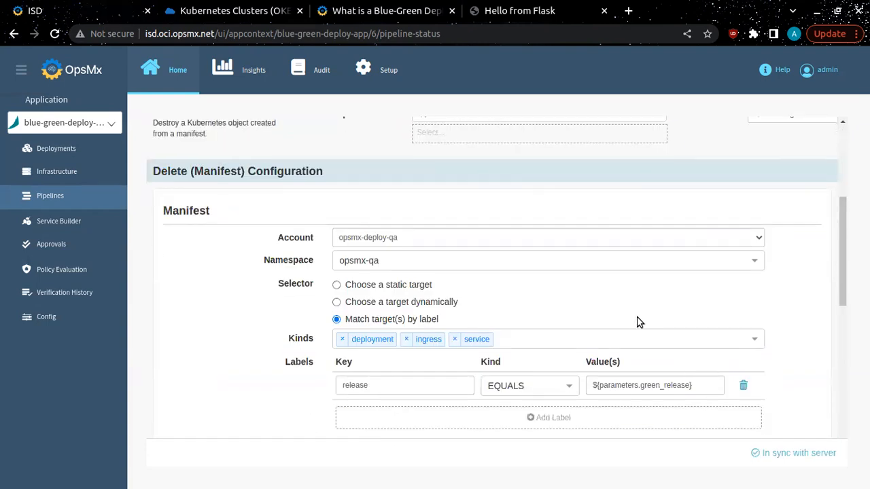
scroll(633, 328, "up", 4)
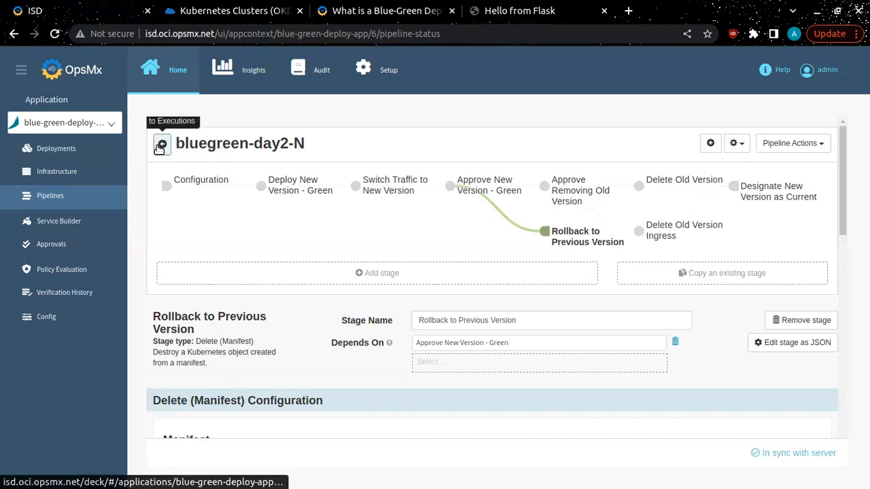
Step: Reload the demo application at bluegreendemo.oci.opsmx.net to check which deployment version serves it
left_click(479, 8)
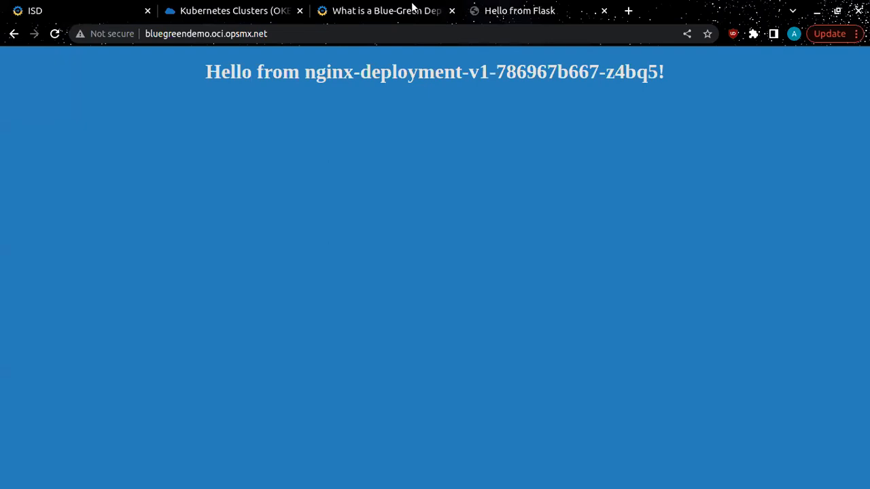
left_click(295, 33)
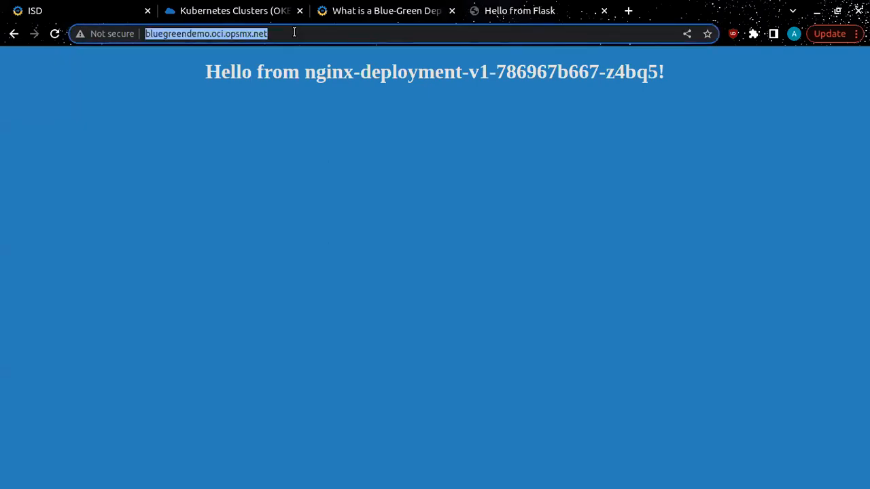
key("Return")
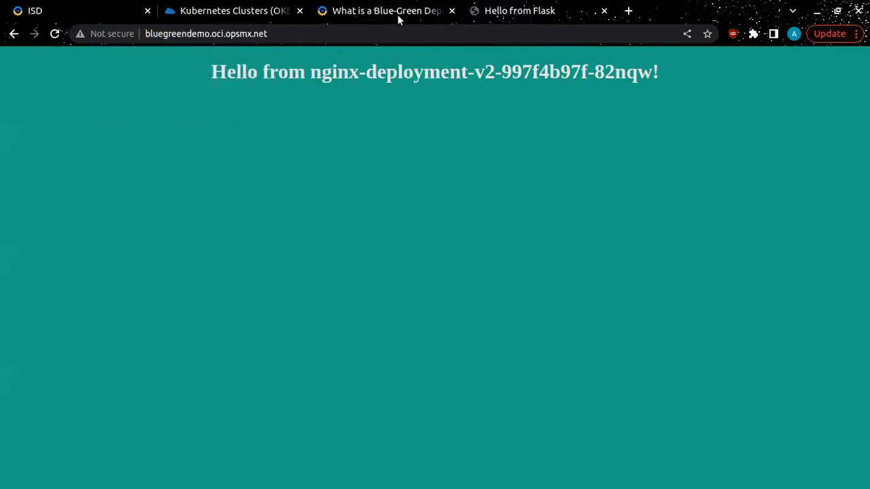
Step: Return to ISD, open the application's cluster view, and inspect the nginx-deployment-v2 pod's details, highlighting the suffix of its name
left_click(49, 10)
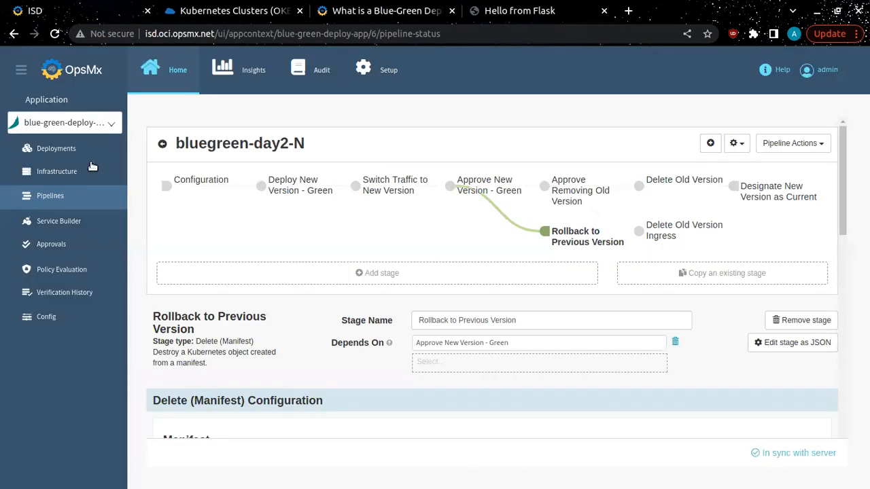
left_click(71, 175)
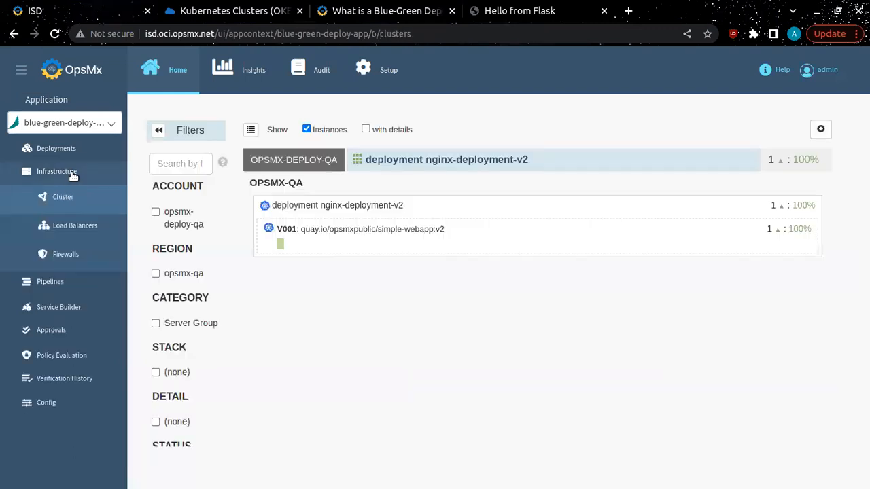
left_click(281, 244)
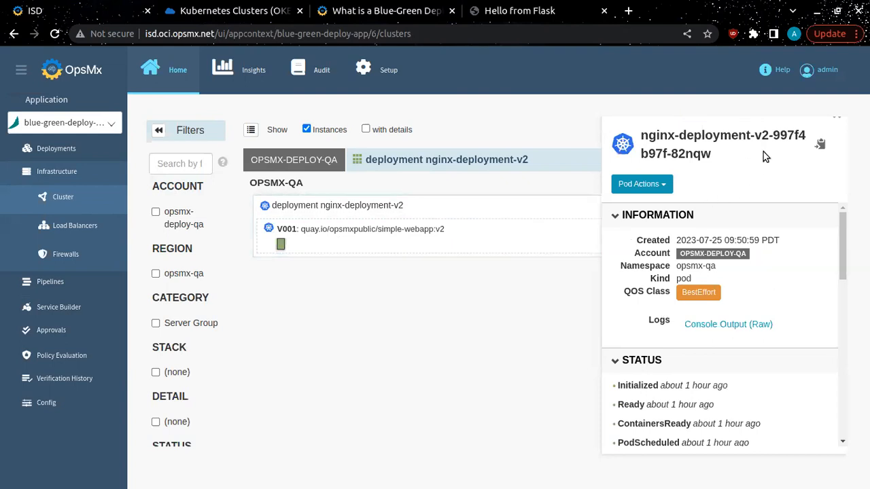
left_click_drag(773, 136, 809, 150)
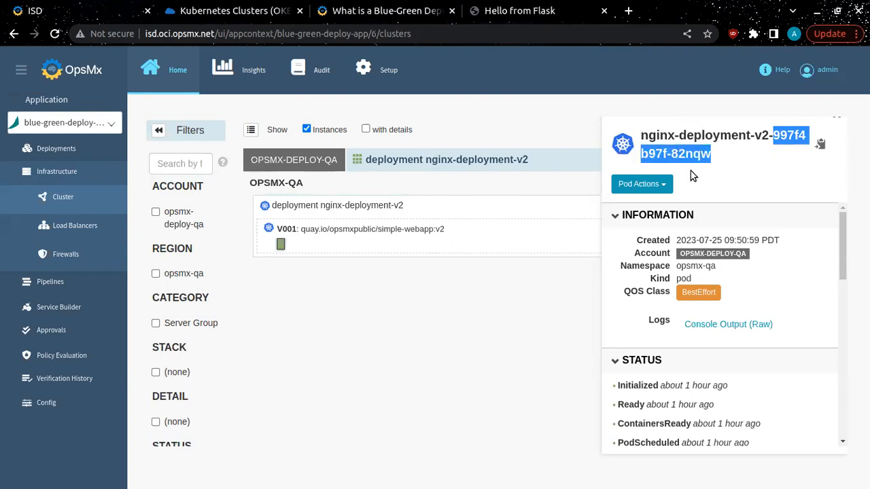
Step: Switch to the terminal, run kubectl get po -n opsmx-qa, compare the pod name with ISD's, and minimize the terminal
key("alt+Tab")
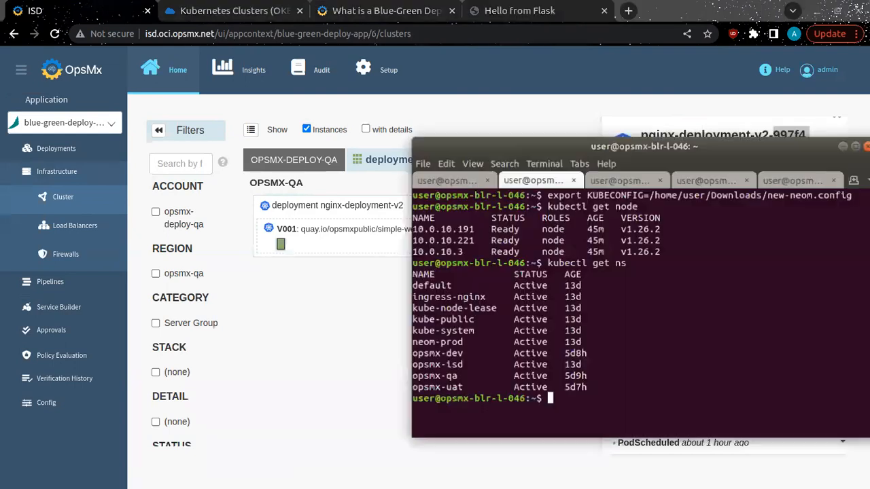
left_click_drag(560, 141, 258, 82)
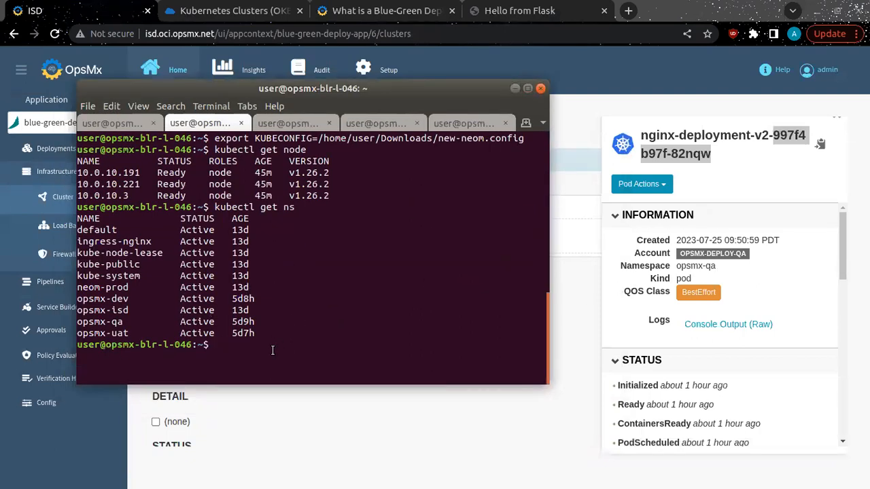
type("kubectl")
type("get po ")
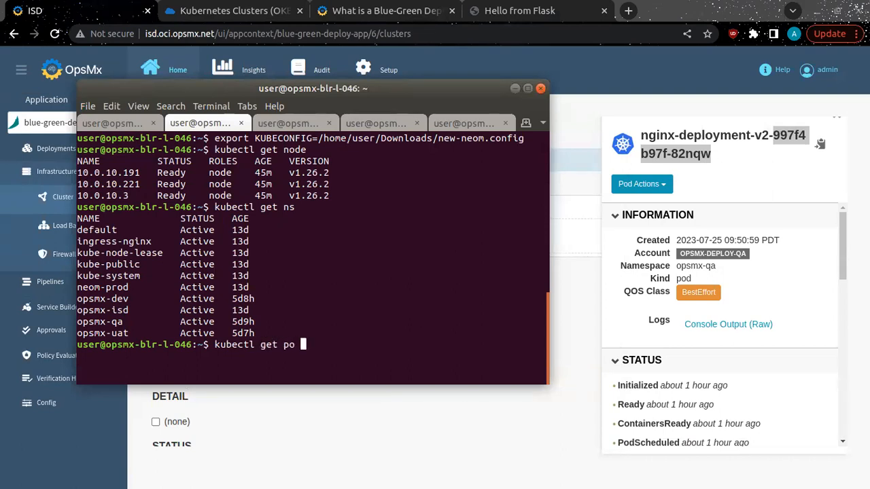
type("-n opsmx-qa")
key("Return")
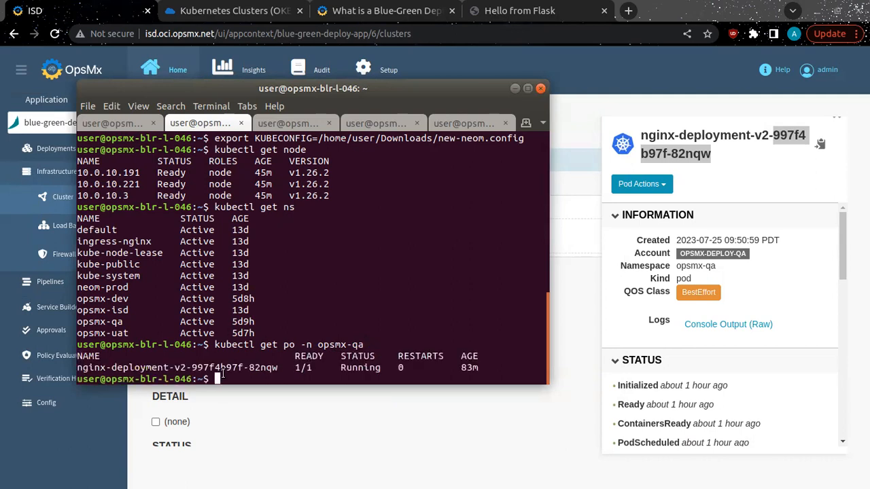
left_click_drag(279, 367, 209, 380)
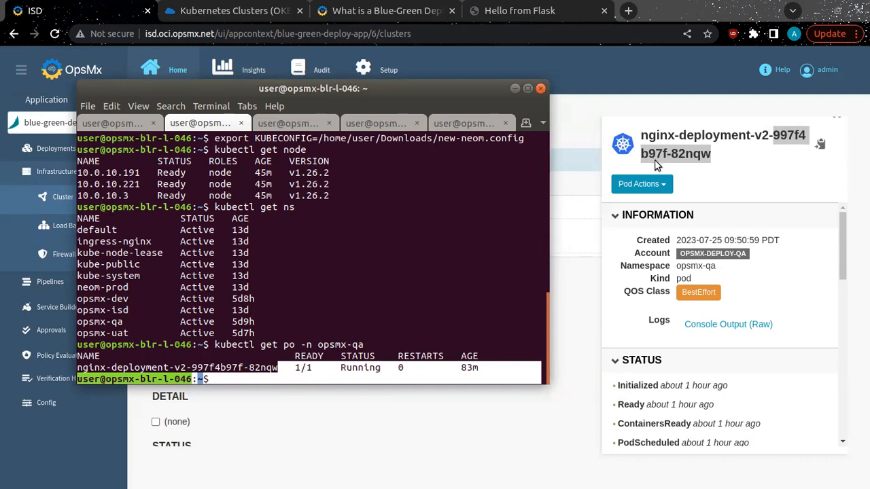
left_click(515, 89)
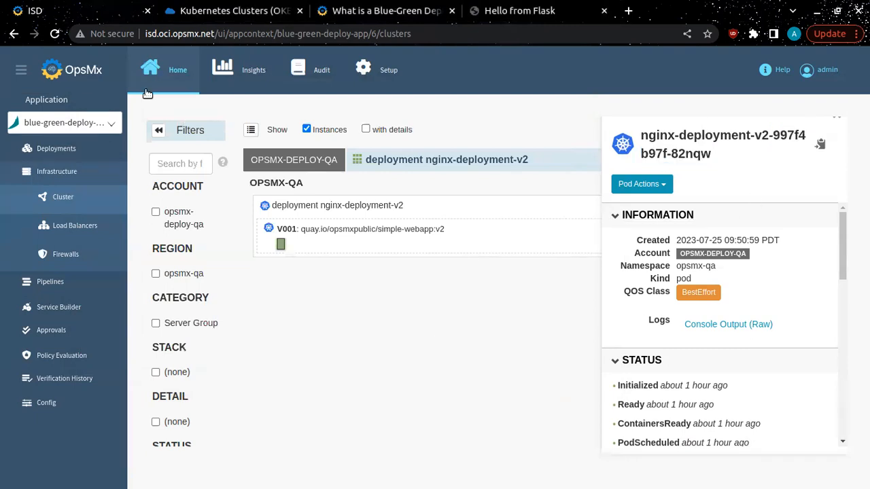
Step: Go to the home dashboard and view the applications filtered by Deployments and by Pipeline Failures
left_click(176, 71)
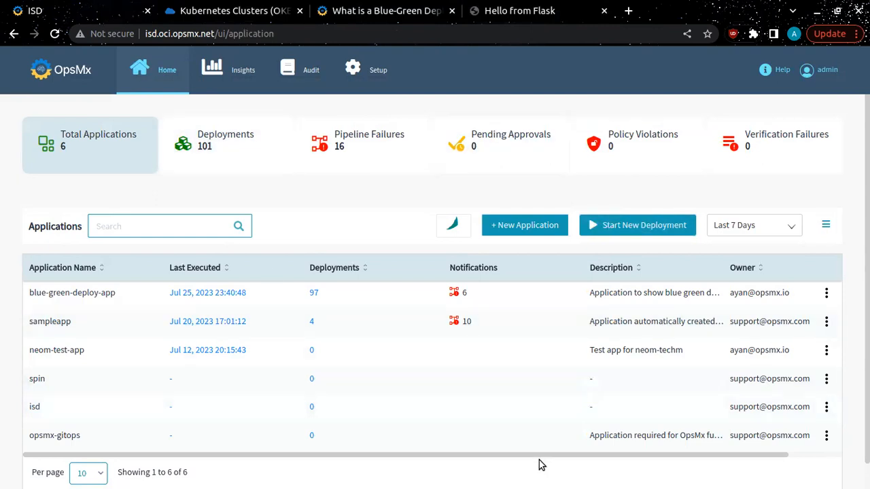
left_click(209, 131)
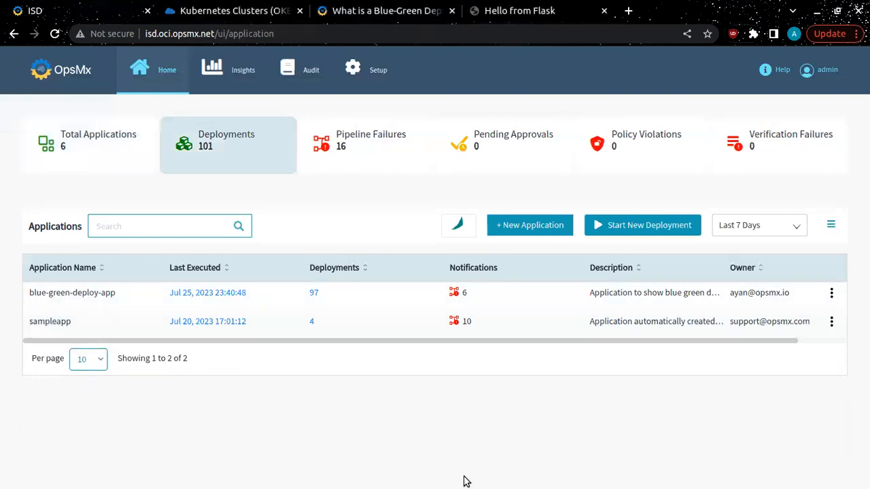
left_click(410, 168)
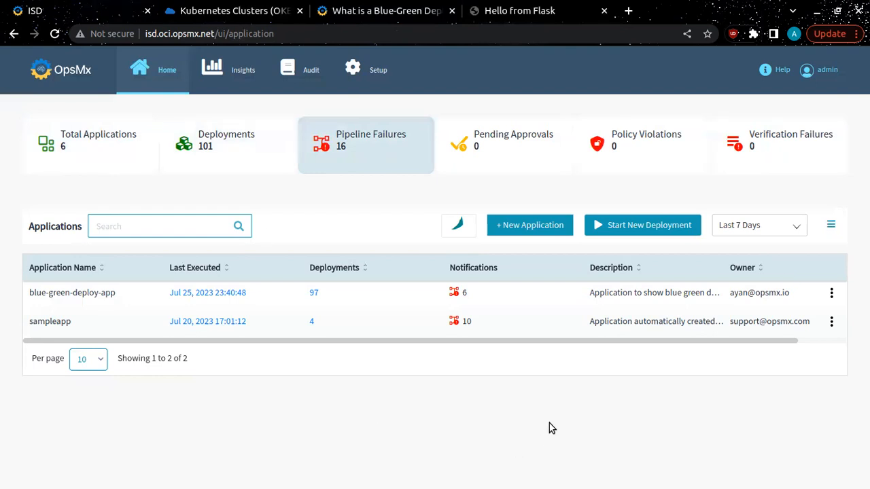
Step: Look through the Delivery Insights charts and the time ranges offered for Most Active Pipelines
left_click(222, 75)
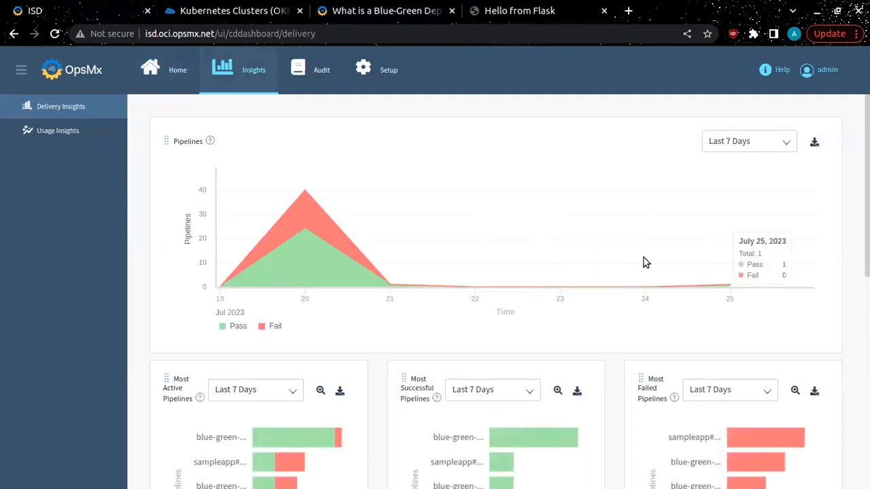
left_click(270, 390)
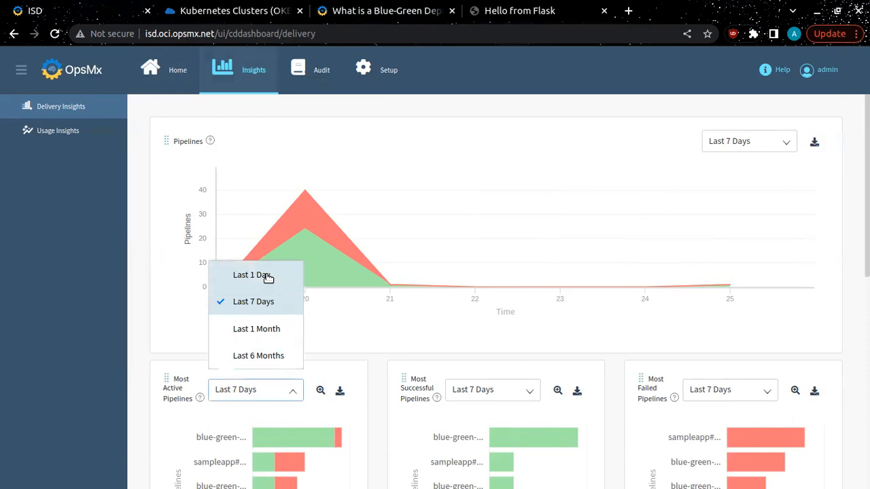
scroll(843, 339, "down", 2)
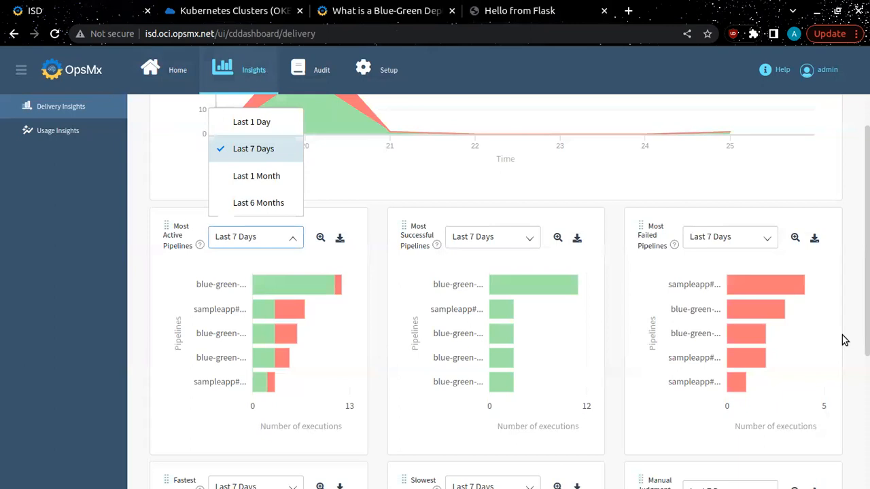
scroll(842, 337, "down", 3)
scroll(836, 337, "up", 5)
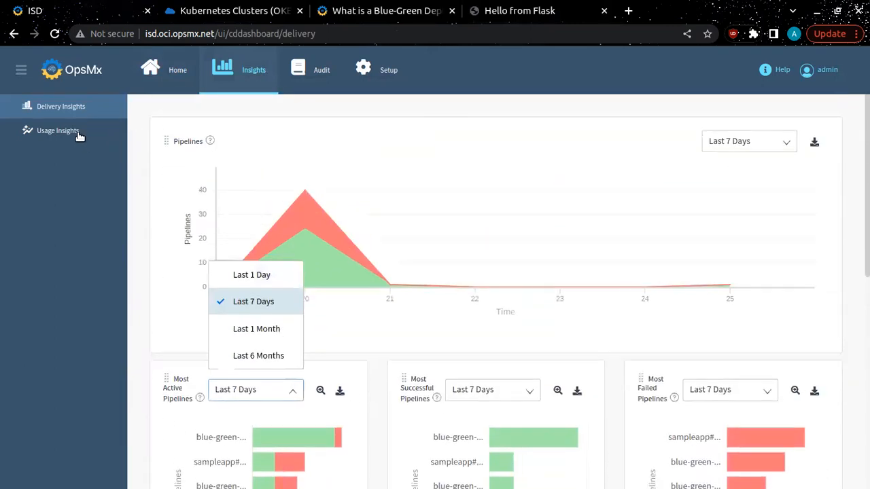
Step: View the Usage Insights and check the time ranges offered for the Applications chart
left_click(27, 130)
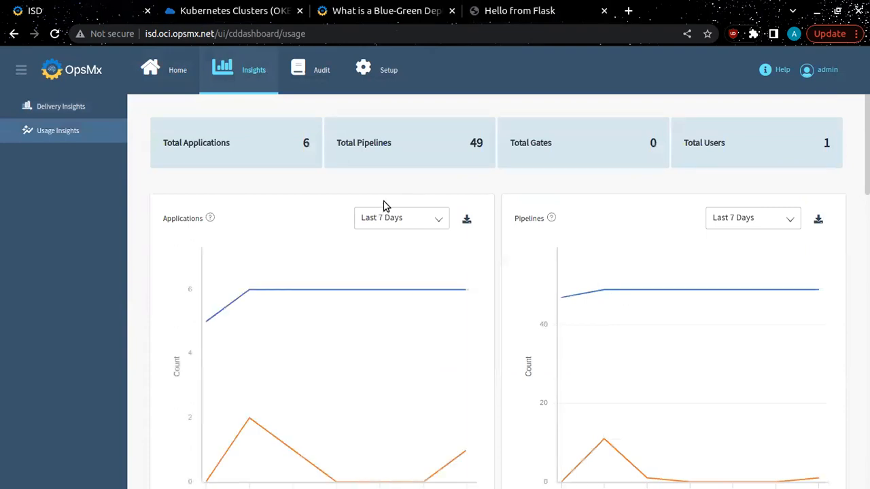
left_click(441, 221)
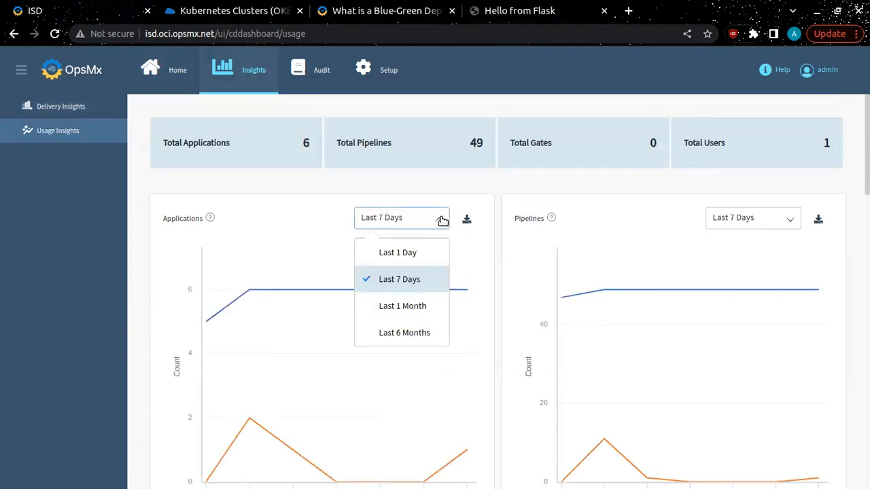
left_click(441, 221)
Step: Open the Pipeline Execution audit report and look through its pipeline runs and the columns out to Start Time
left_click(315, 77)
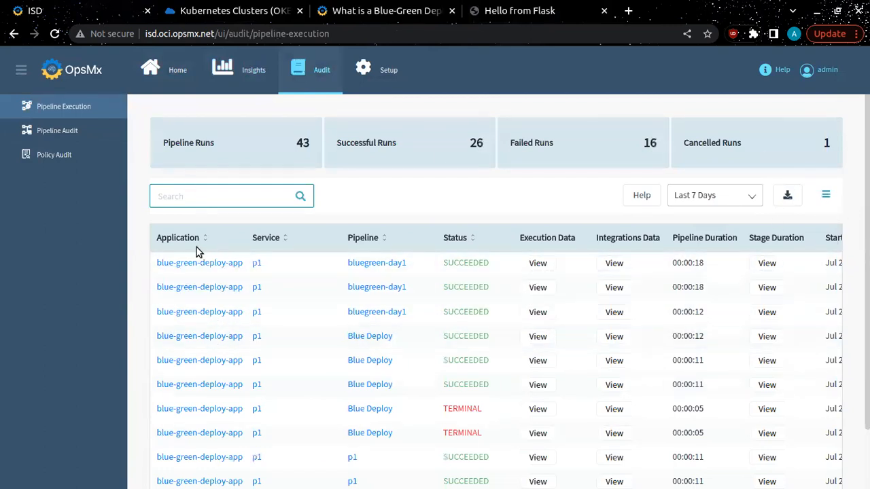
scroll(204, 292, "down", 1)
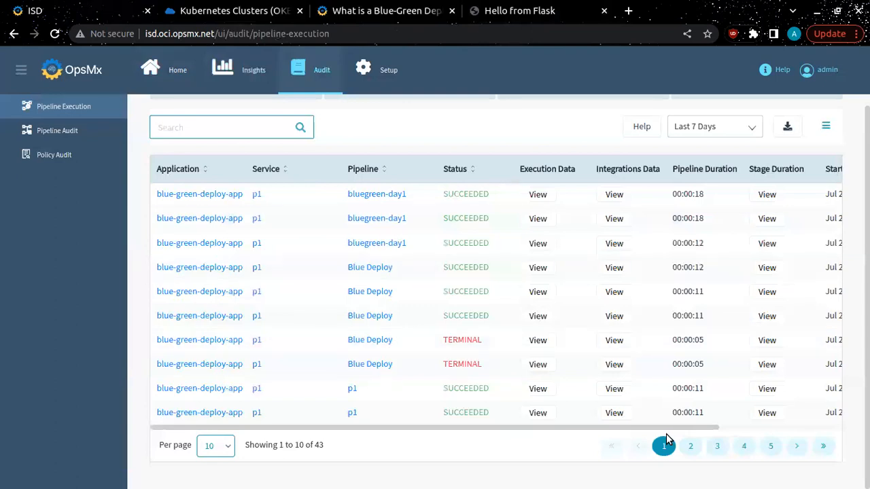
left_click_drag(678, 427, 748, 431)
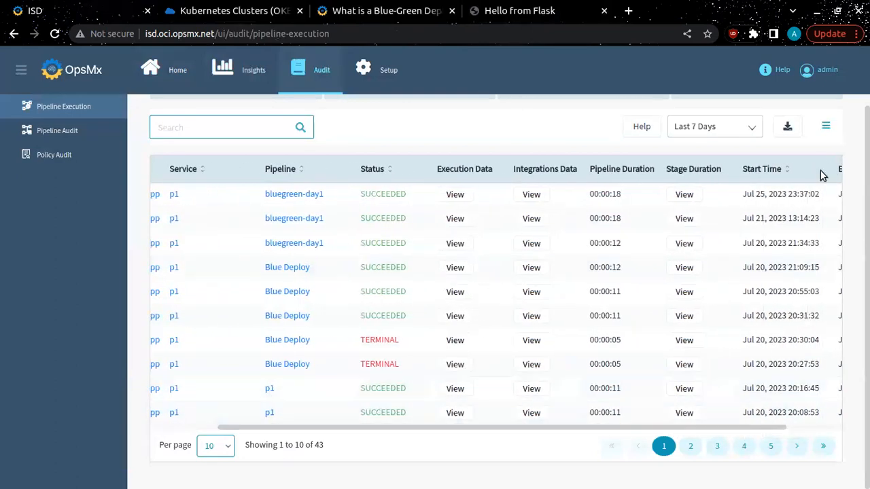
Step: Review the columns available for the Pipeline Execution report and hide the Service column
left_click(828, 129)
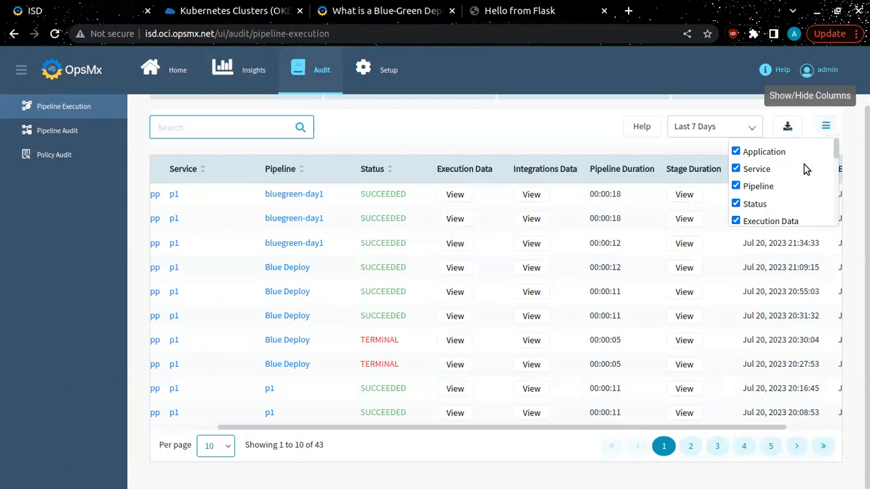
scroll(787, 196, "down", 5)
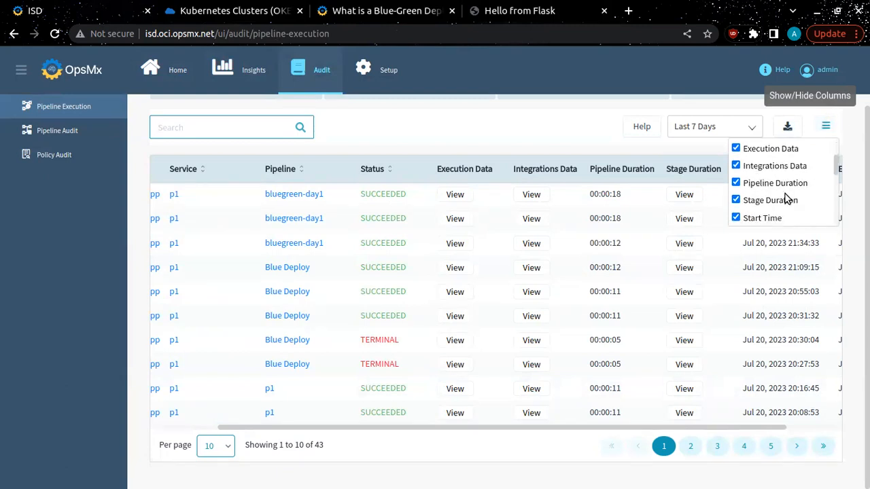
scroll(785, 201, "down", 2)
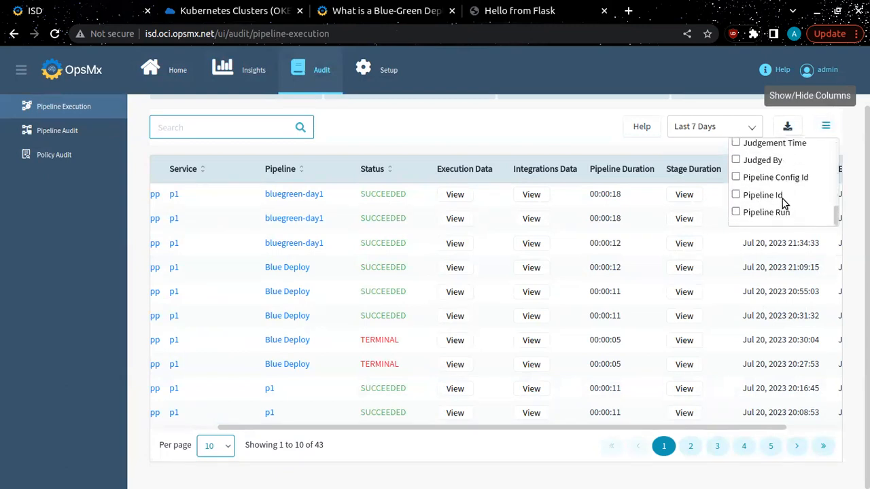
scroll(786, 201, "up", 5)
scroll(785, 204, "up", 3)
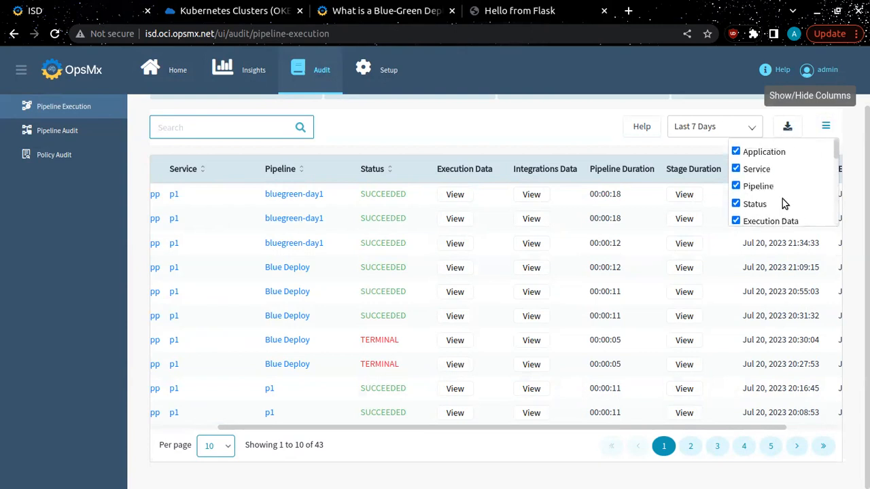
left_click(764, 169)
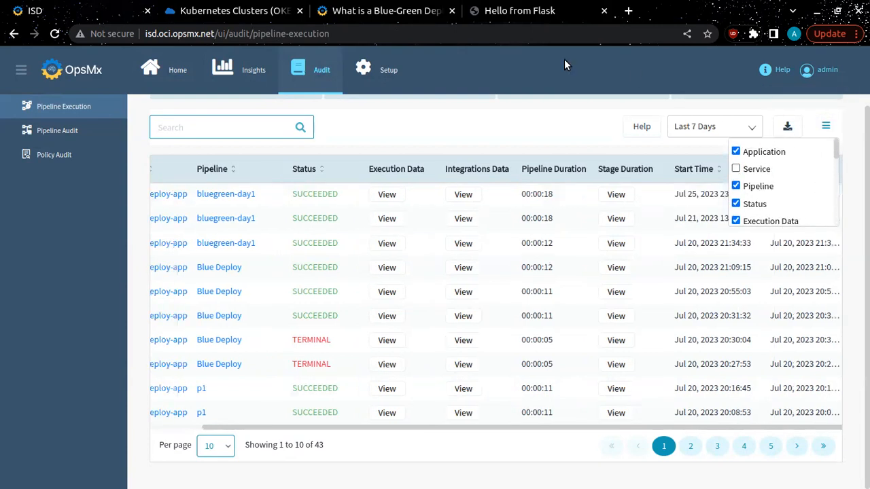
left_click(518, 107)
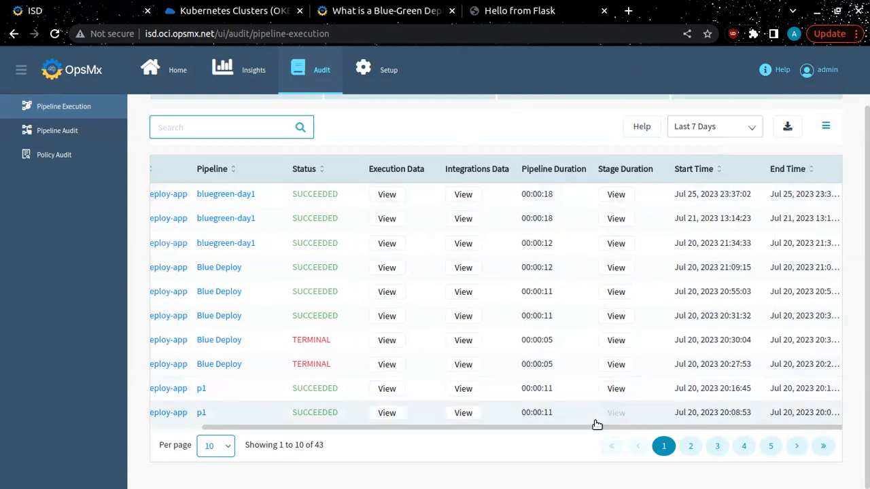
left_click_drag(592, 428, 385, 400)
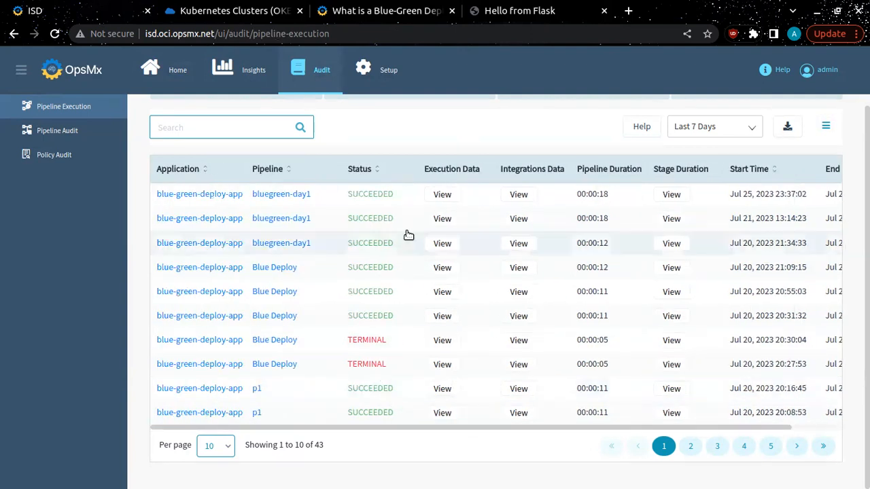
Step: View the Pipeline Audit list of pipeline changes and the Policy Audit report
left_click(89, 137)
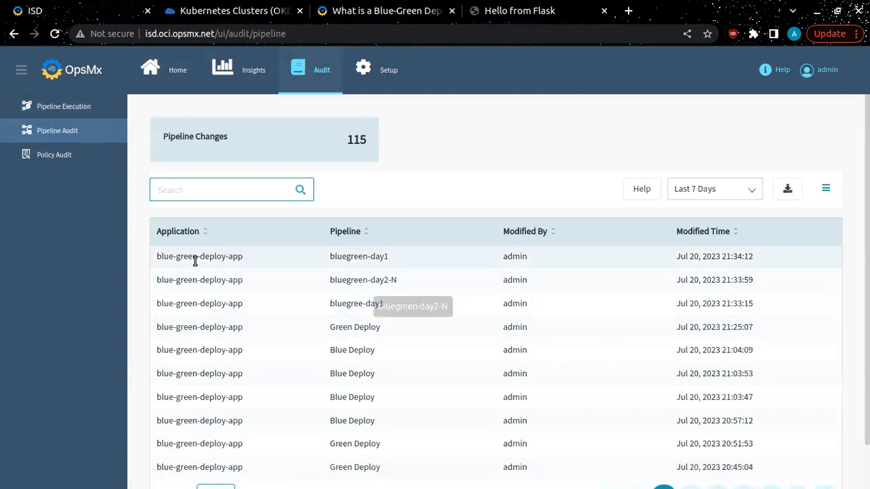
scroll(371, 283, "down", 1)
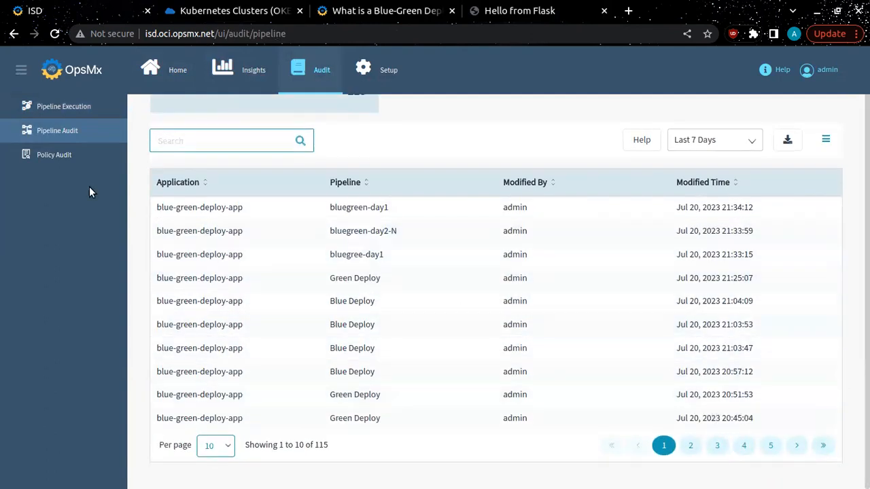
left_click(76, 154)
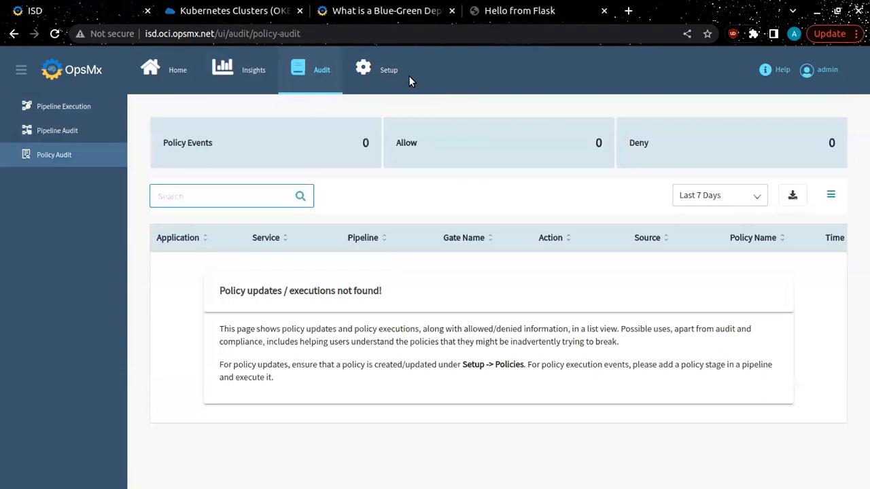
Step: Go to the setup area and view the Cloud Targets accounts and the configured Integrations
left_click(386, 72)
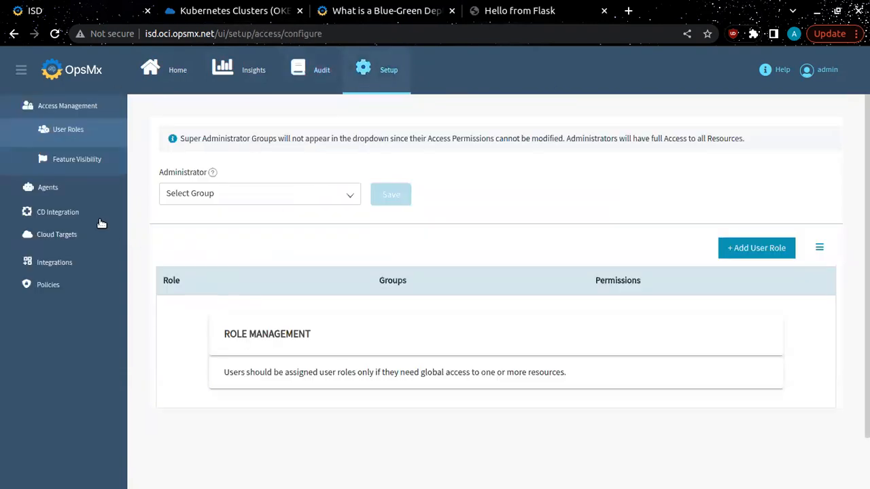
left_click(87, 235)
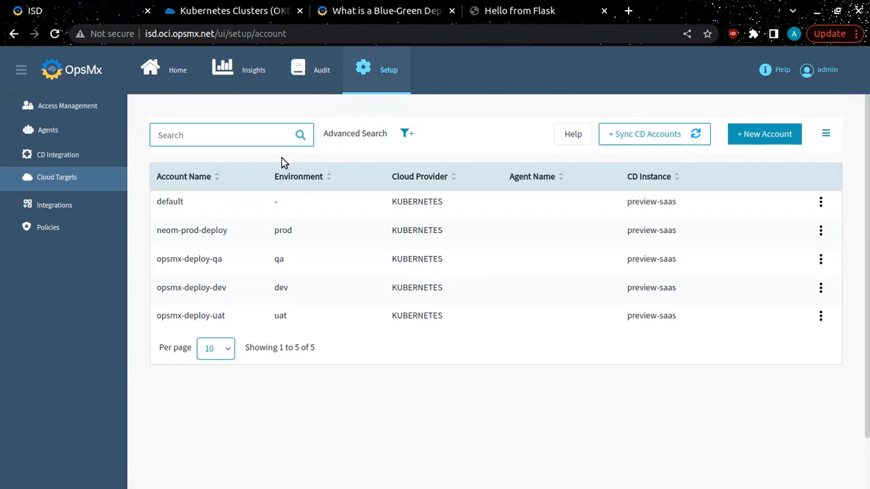
left_click(76, 208)
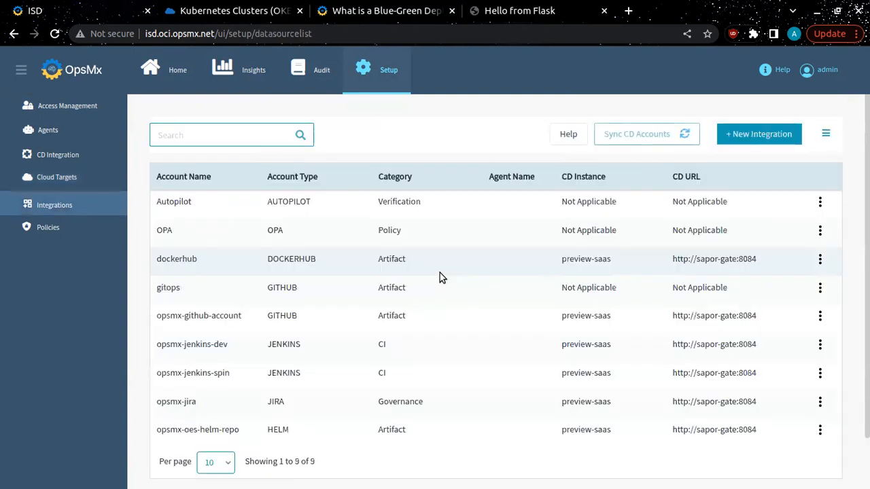
Step: Open the new integration form, browse the offered integration types, and return to the home dashboard
left_click(775, 139)
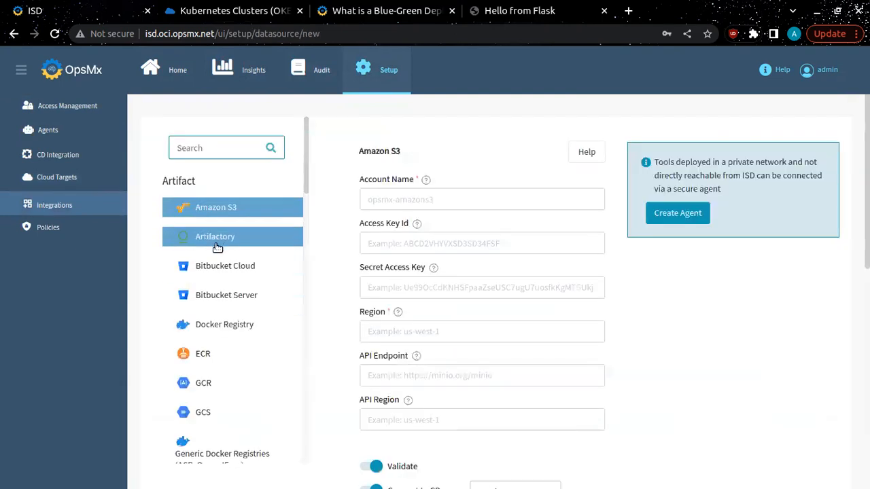
scroll(218, 248, "down", 5)
scroll(221, 268, "up", 5)
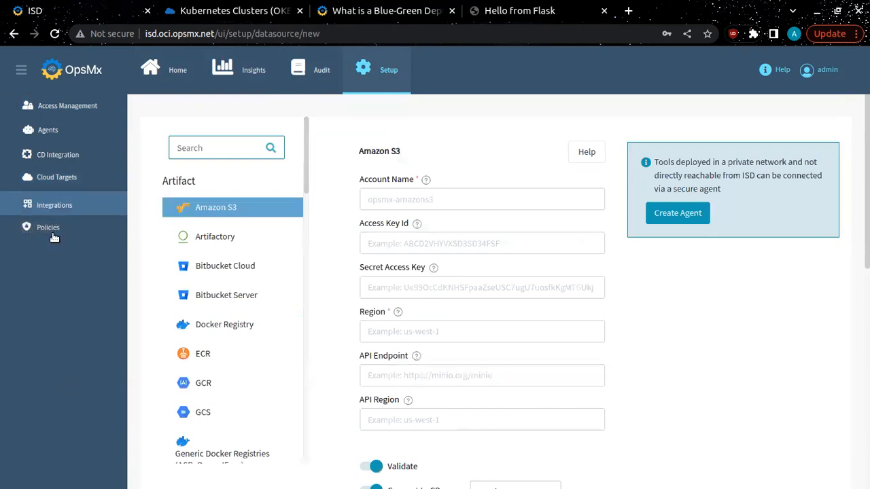
left_click(172, 80)
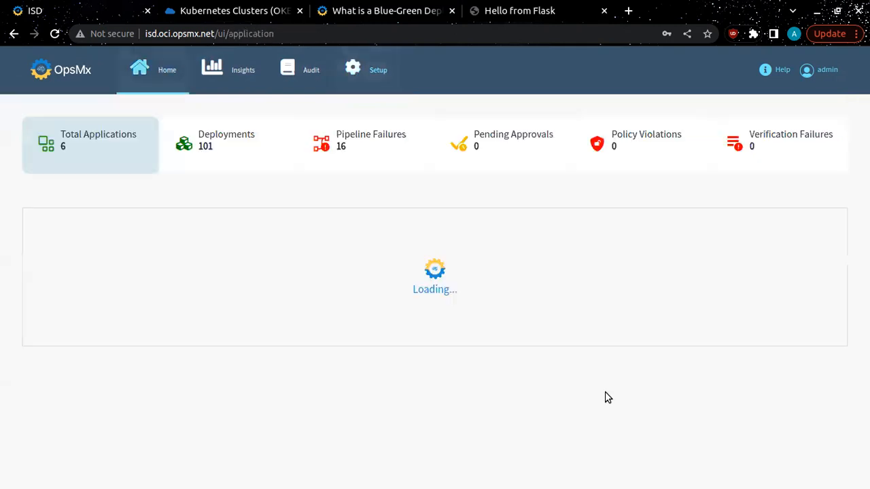